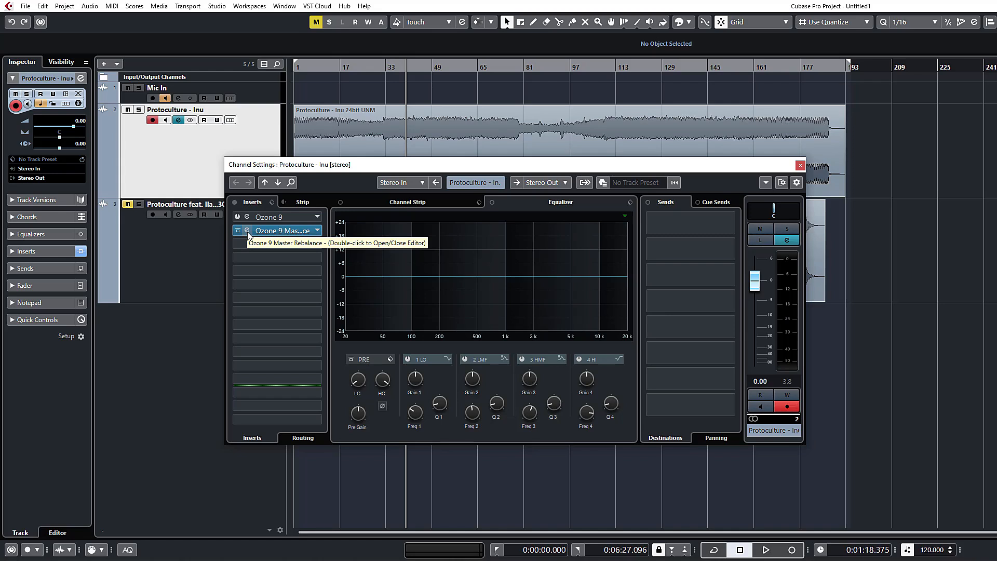
Open the Ozone 9 Master Rebalance insert of the Protoculture - Inu track and audition the song with the focus on Bass.
double_click(248, 234)
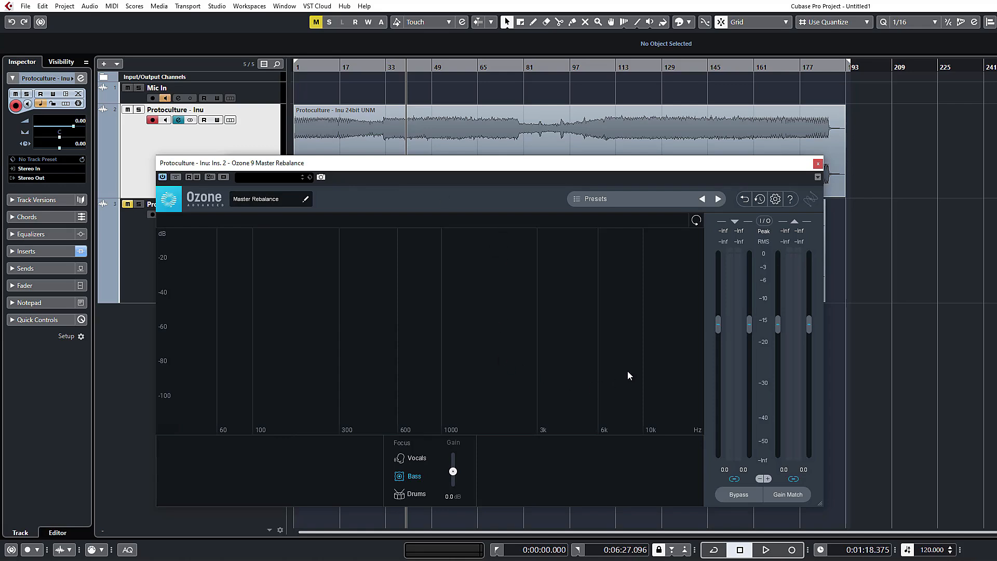
left_click_drag(402, 165, 399, 134)
left_click(387, 67)
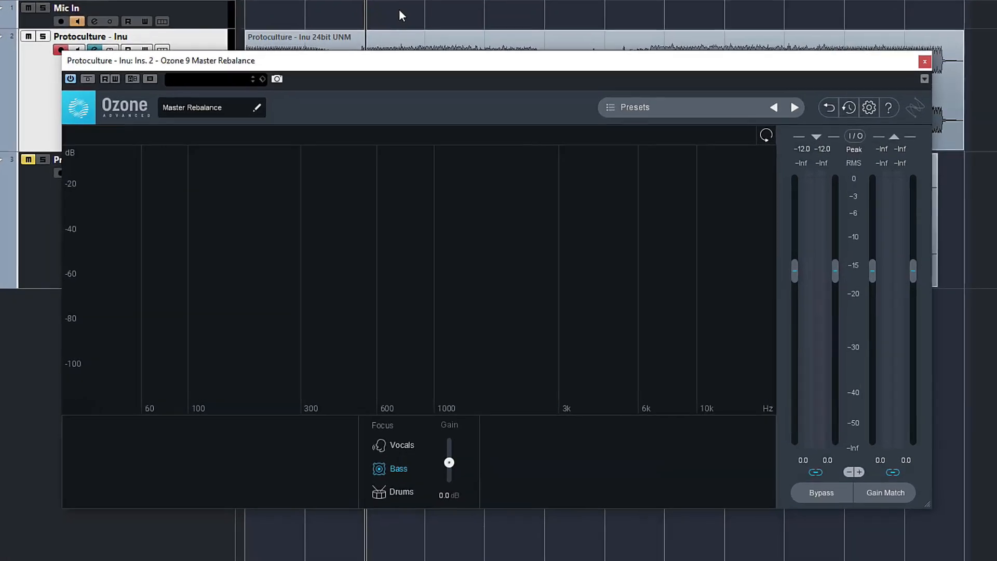
key("space")
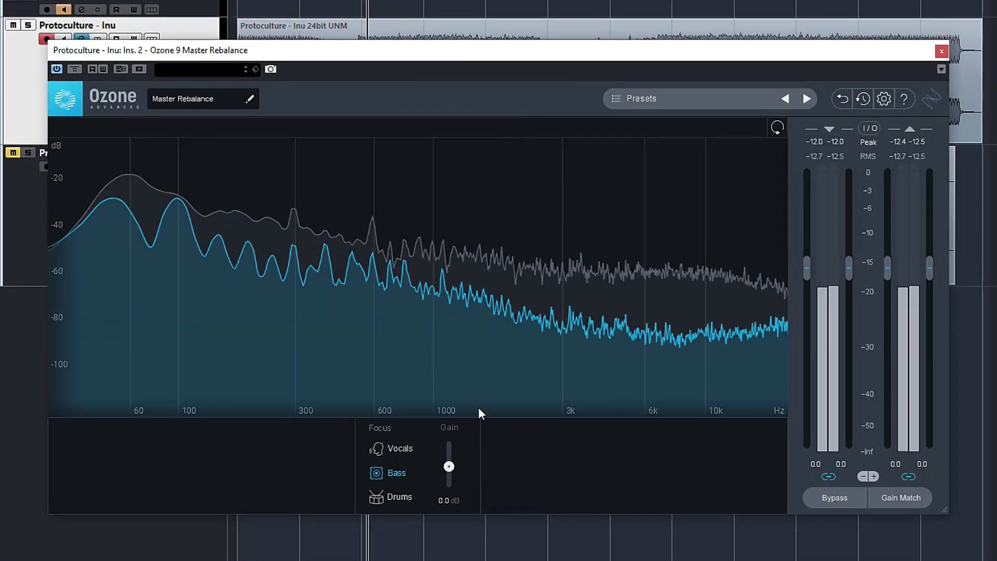
key("space")
Focus Master Rebalance on Drums, raise the gain to 8.0 dB during playback and compare it with the bypassed sound.
left_click(391, 497)
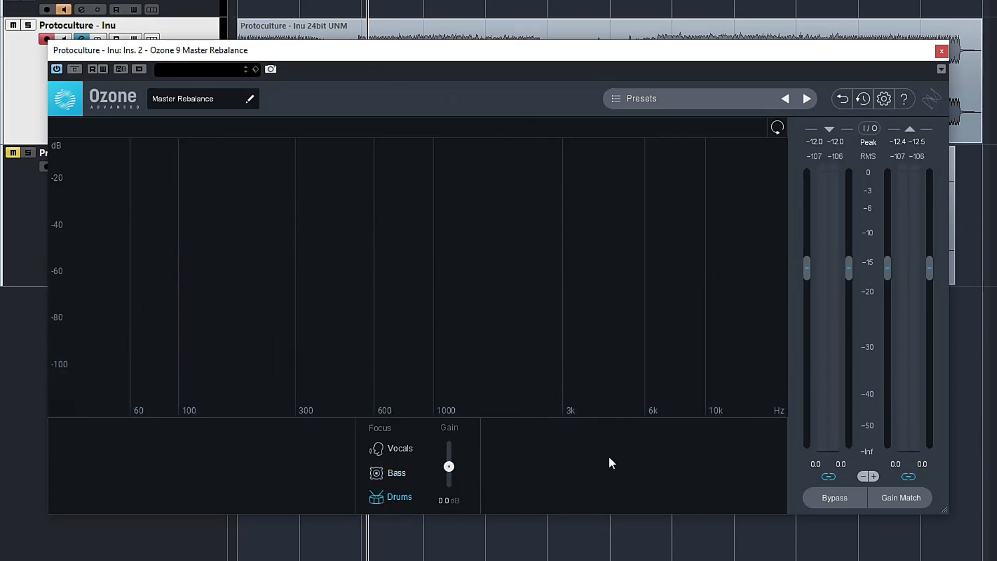
key("space")
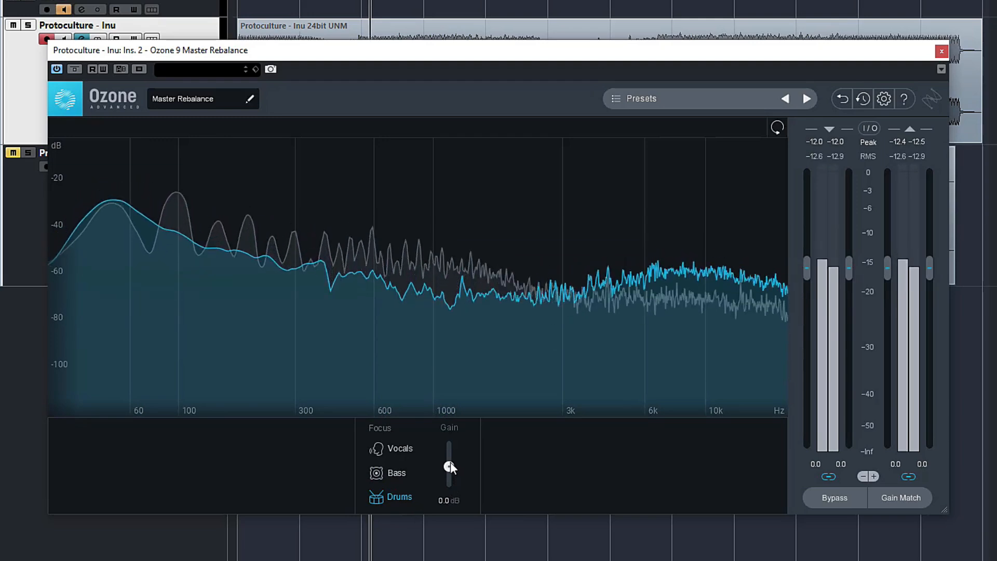
left_click_drag(450, 466, 456, 438)
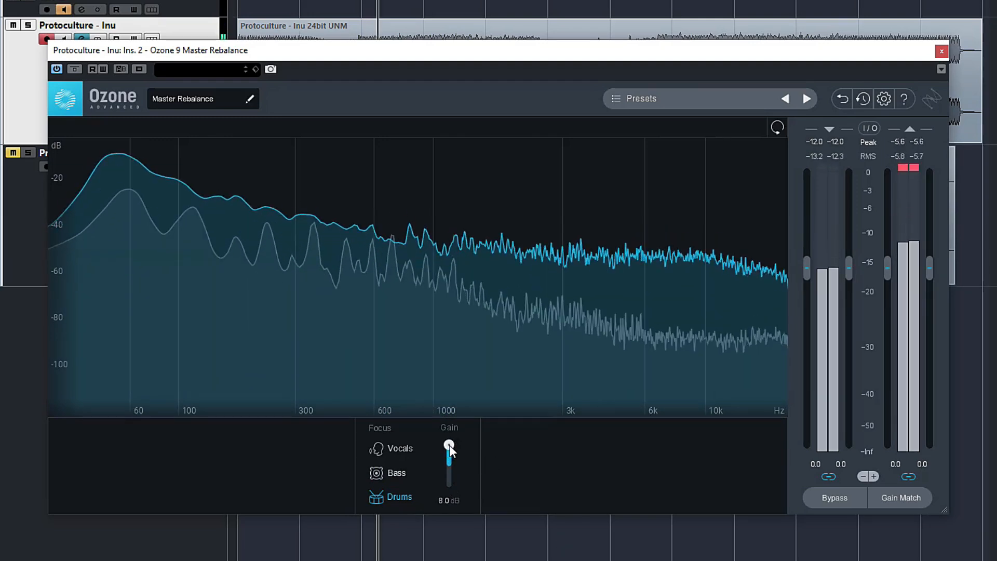
left_click(839, 503)
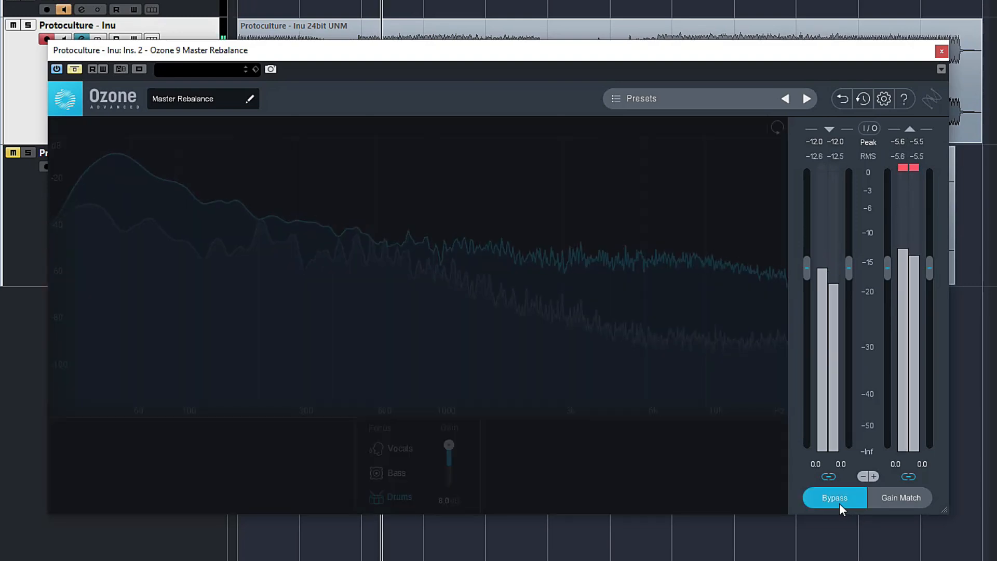
left_click(836, 500)
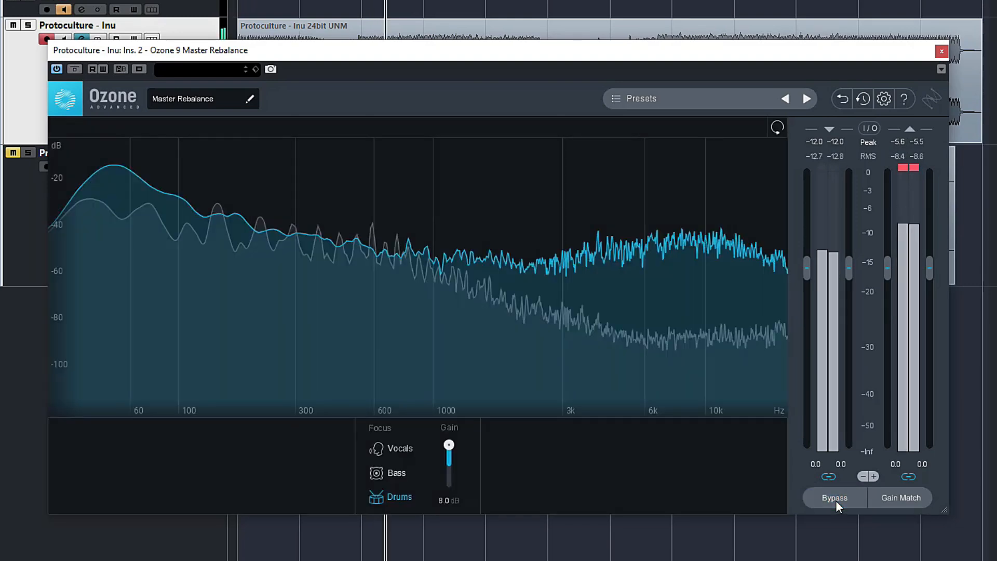
Lower the Drums gain to -8.0 dB and compare it with the bypassed sound during playback.
left_click_drag(447, 446, 449, 491)
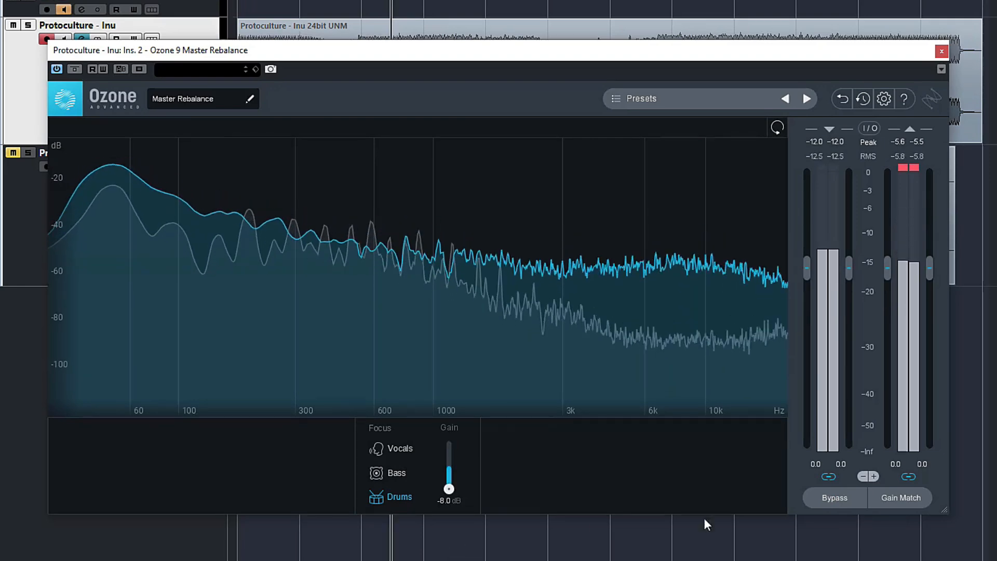
left_click(848, 503)
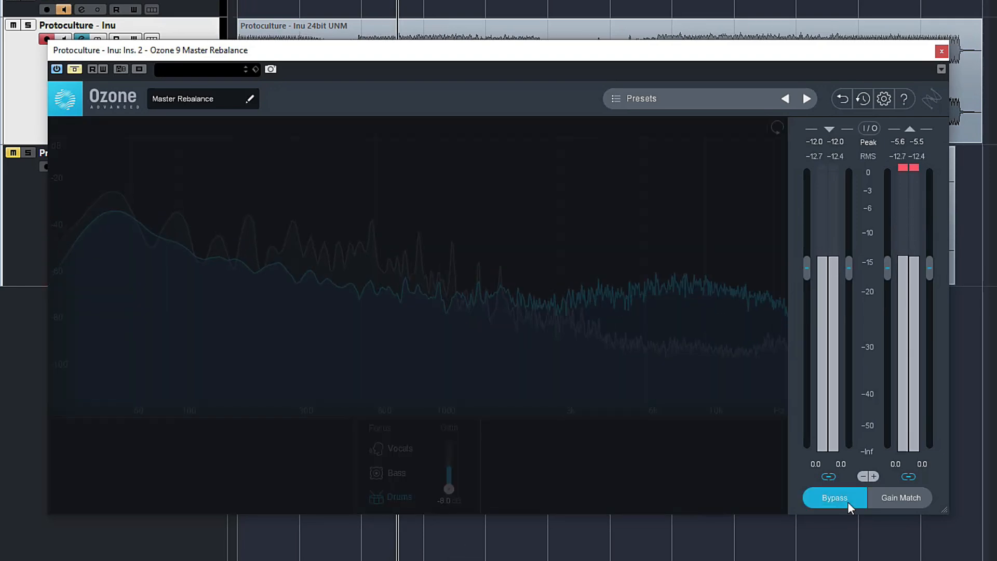
left_click(848, 501)
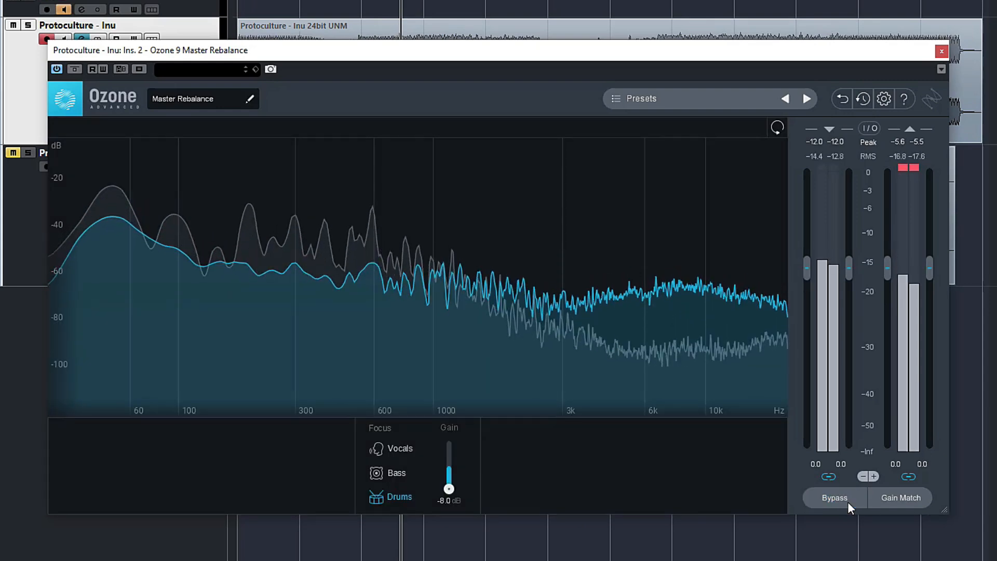
key("space")
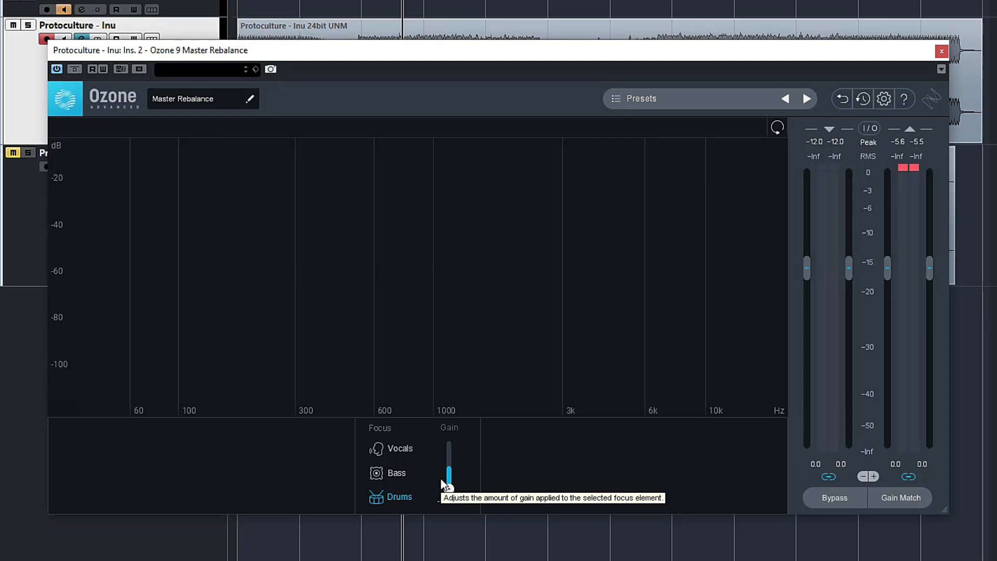
Reset the Drums gain to 0.0 dB, and from an earlier song position lower the Bass gain to -8.0 dB during playback.
left_click(451, 470)
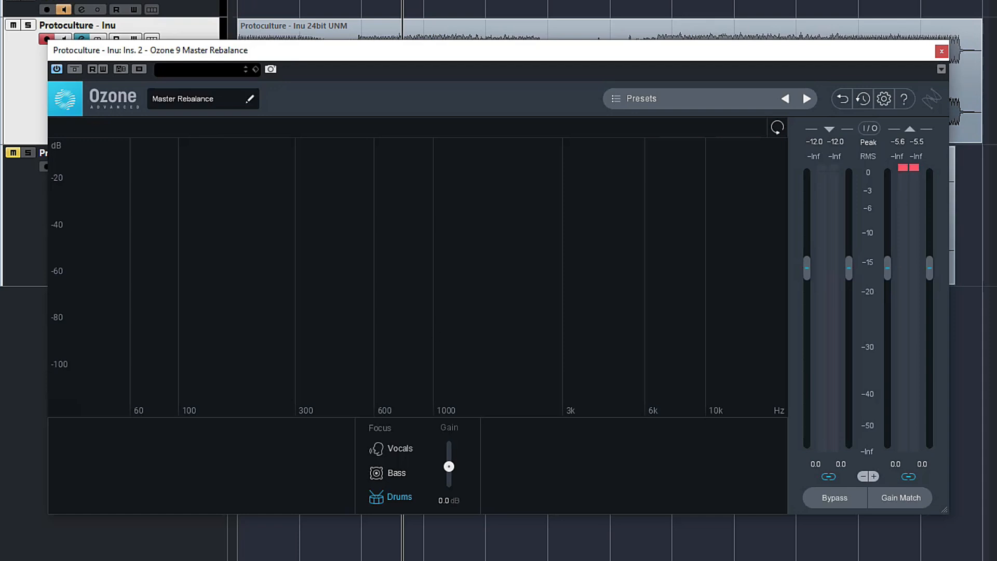
left_click(377, 1)
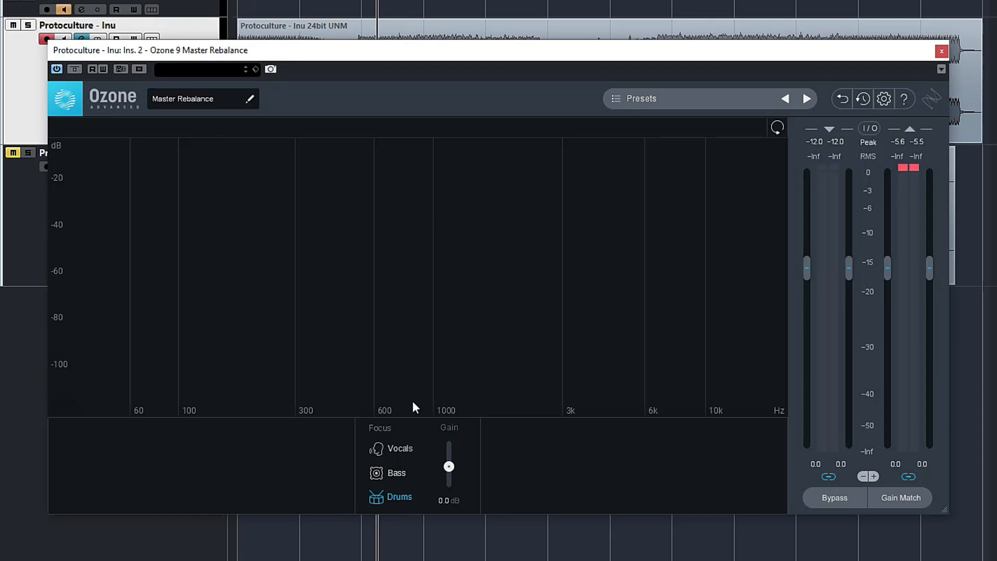
left_click(394, 471)
key("space")
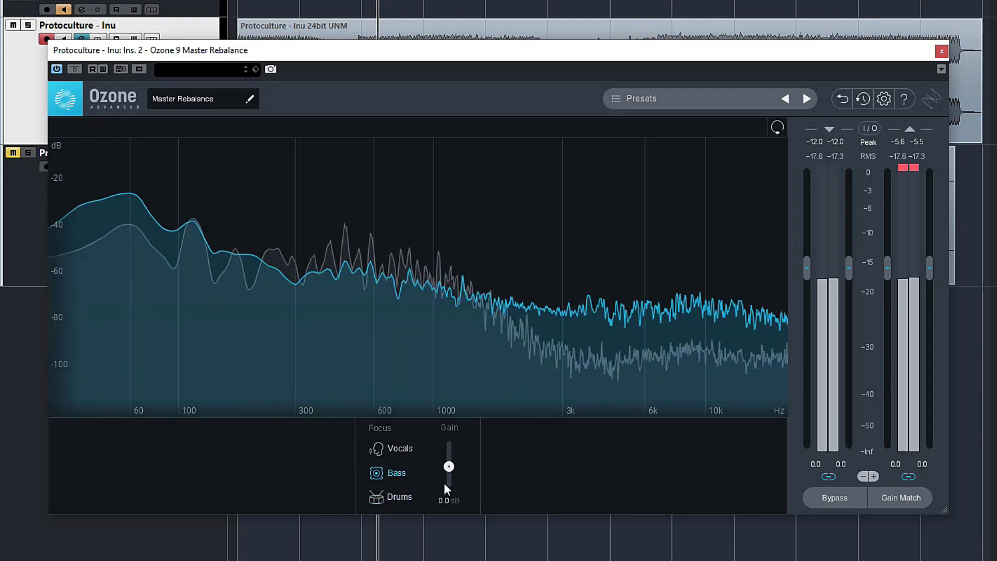
left_click_drag(446, 469, 448, 488)
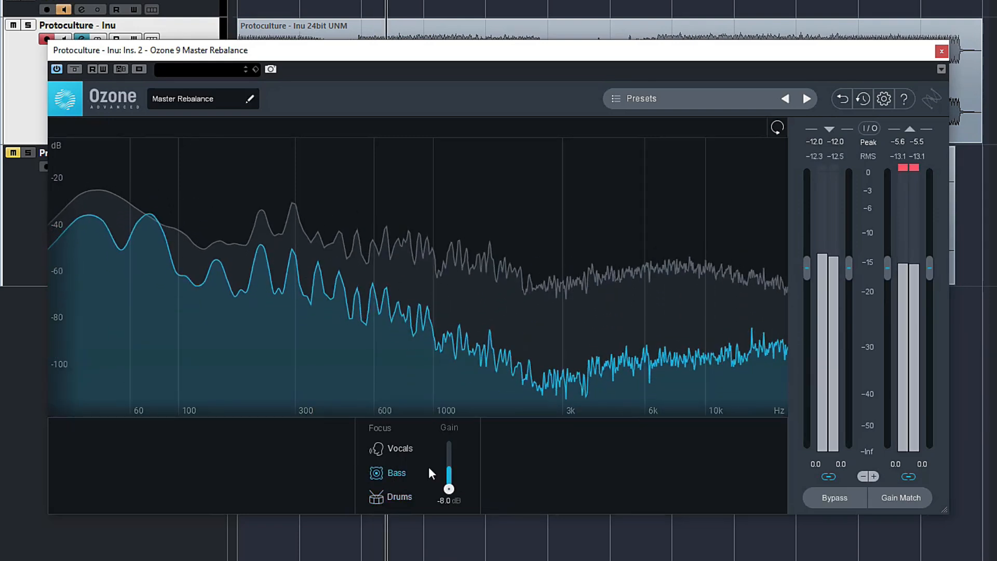
Replay the section and compare the reduced bass with the bypassed sound.
key("space")
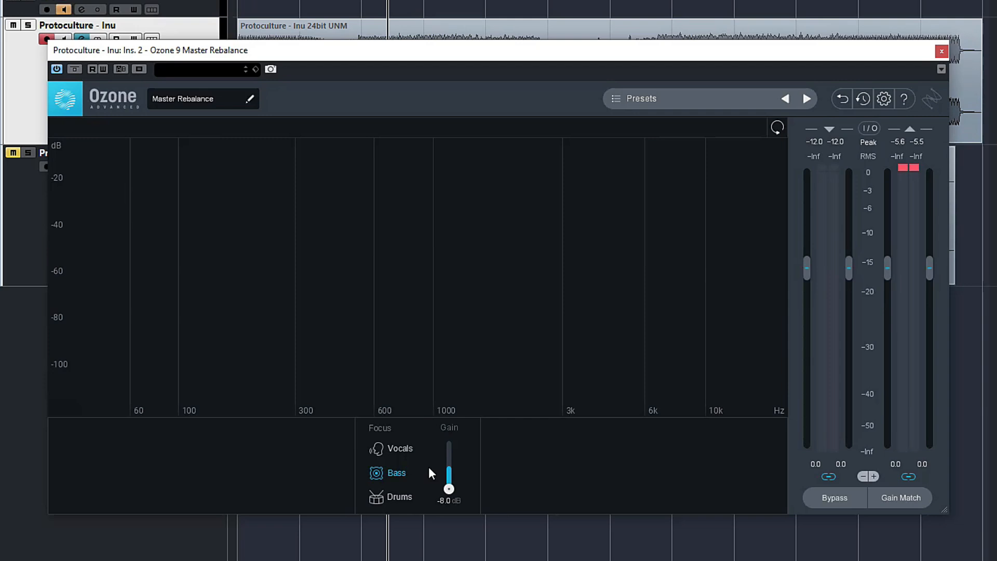
key("space")
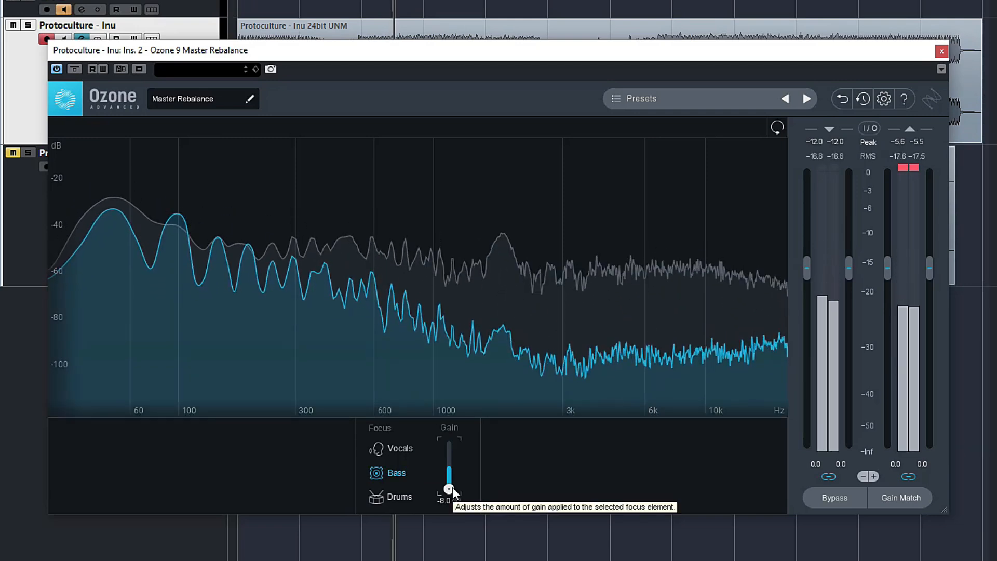
key("space")
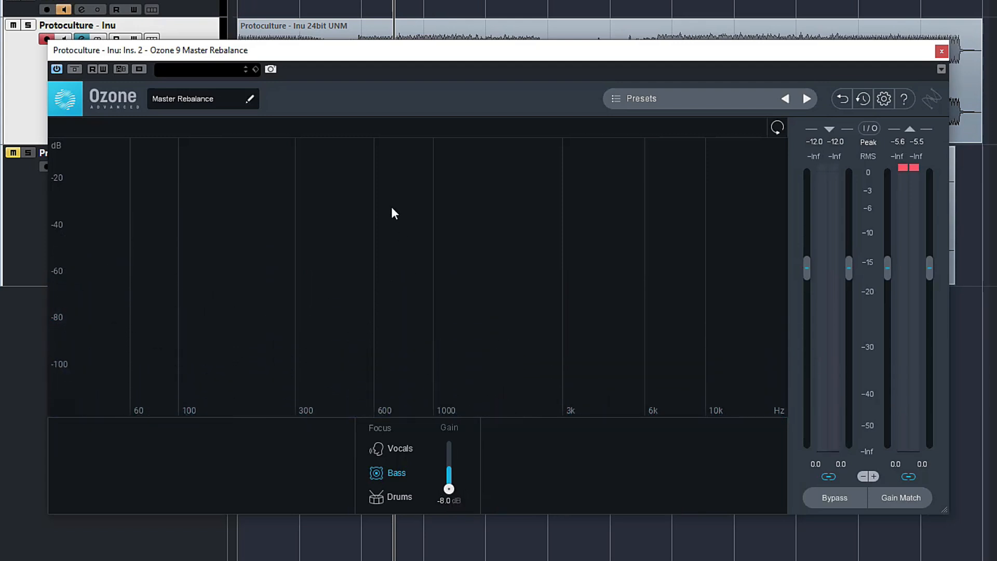
key("space")
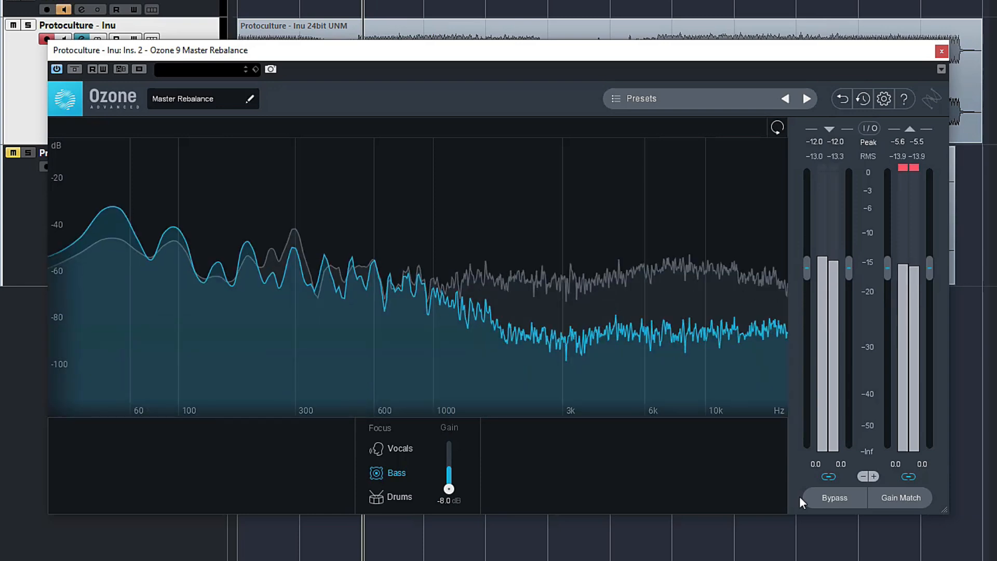
left_click(835, 499)
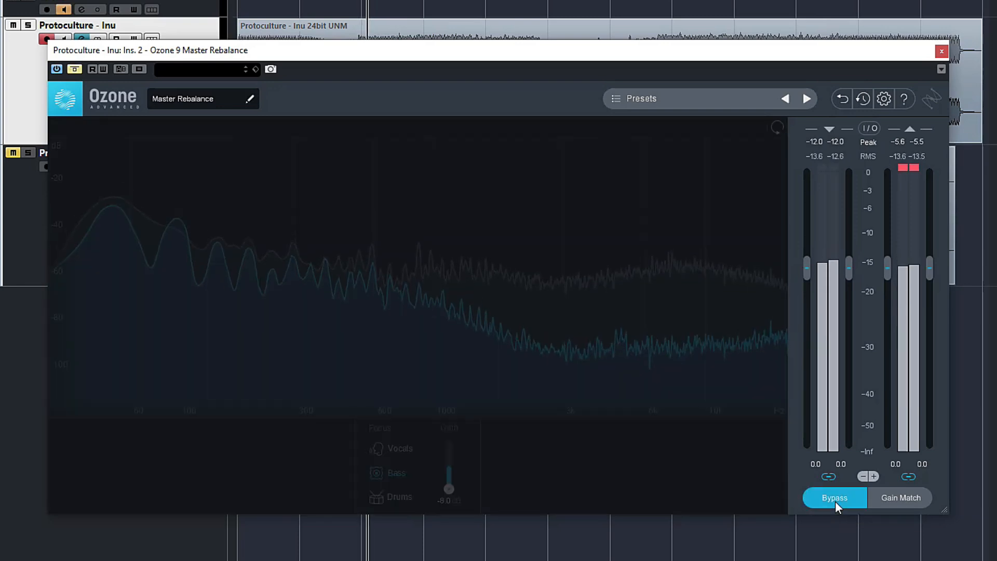
left_click(835, 499)
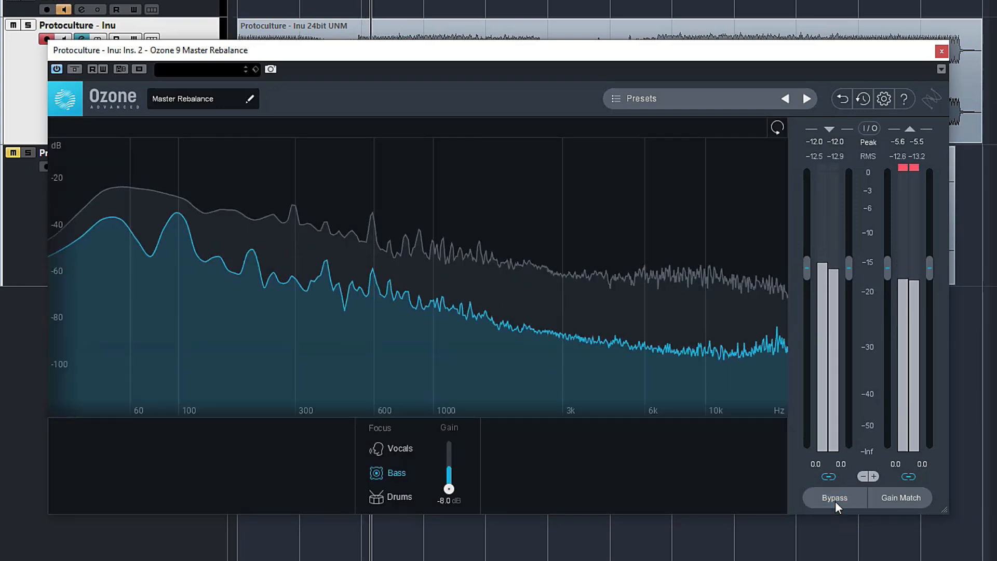
Raise the Bass gain to 8.0 dB, compare it with the bypassed sound, and reset the gain to 0.0 dB.
left_click_drag(448, 486, 456, 273)
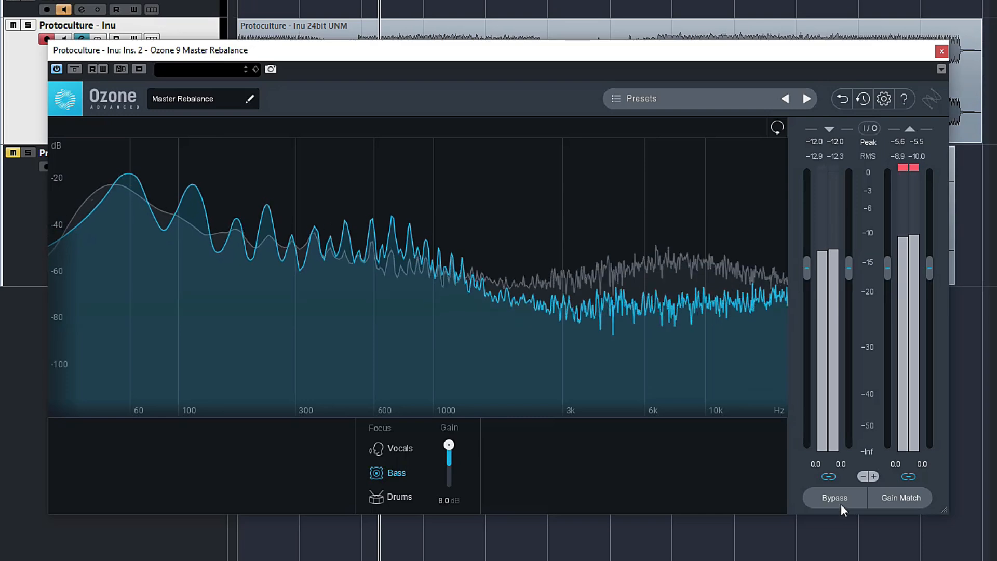
left_click(837, 496)
left_click(837, 496)
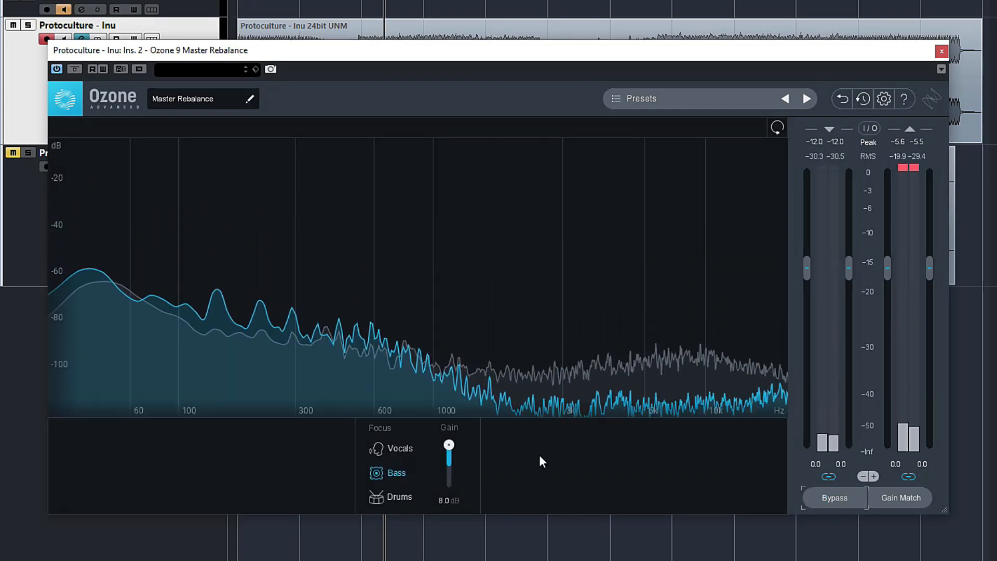
left_click(450, 468)
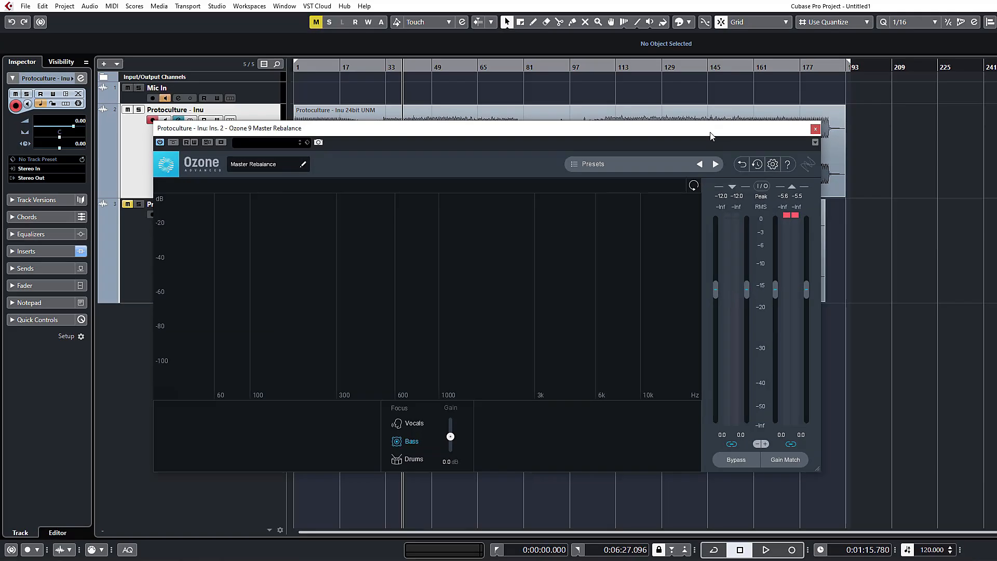
Close this plug-in window and open the Ozone 9 Master Rebalance insert of the Vertigo (Album Mix) track.
left_click(816, 129)
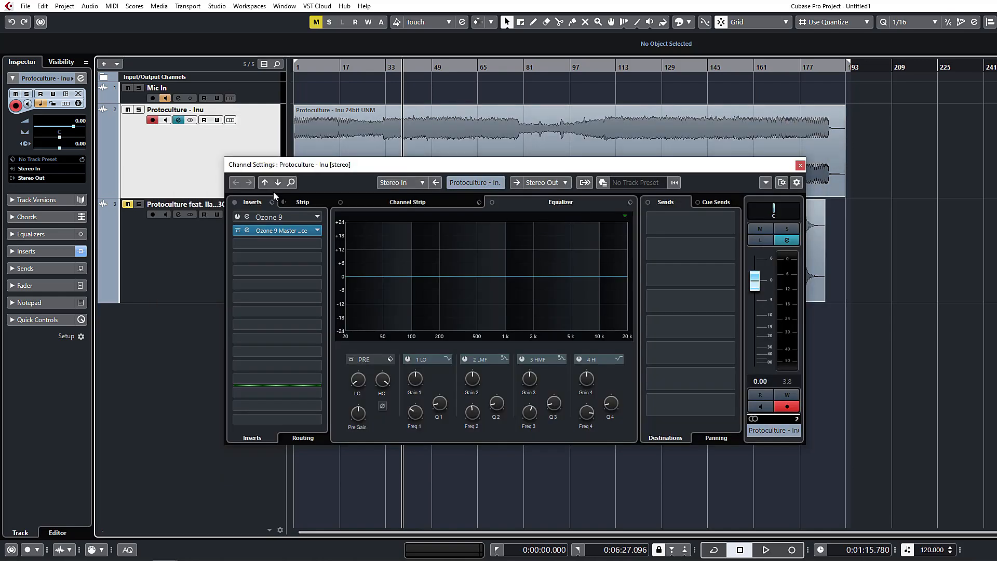
left_click(164, 230)
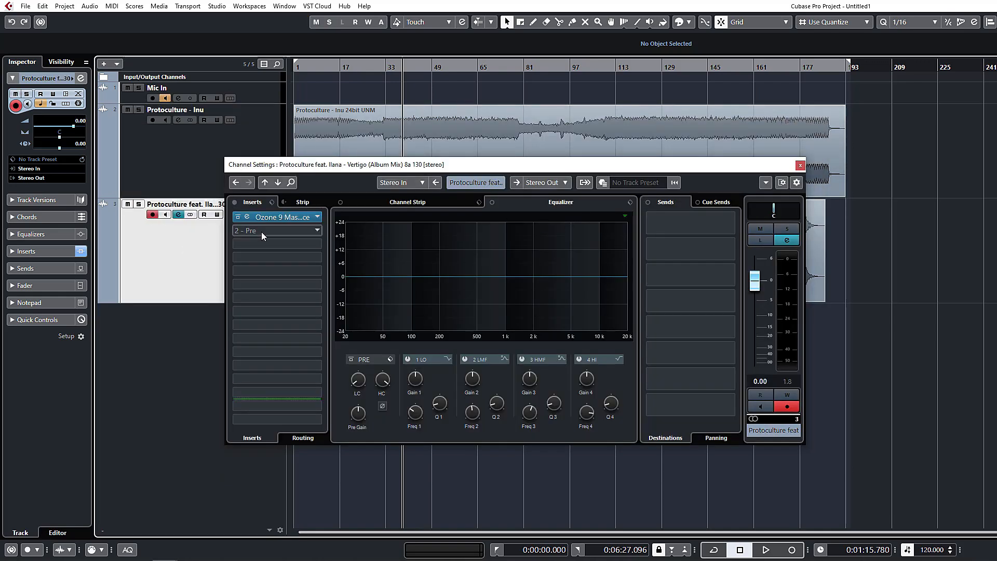
left_click(270, 217)
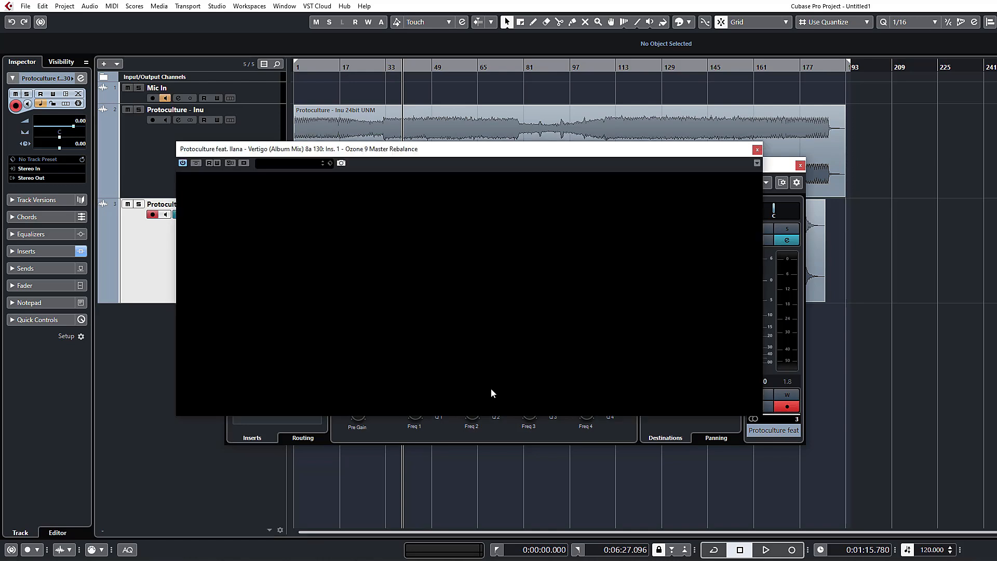
Play the Vertigo track from 0:00:43.375 and raise the Vocals gain to 8.0 dB.
left_click(389, 63)
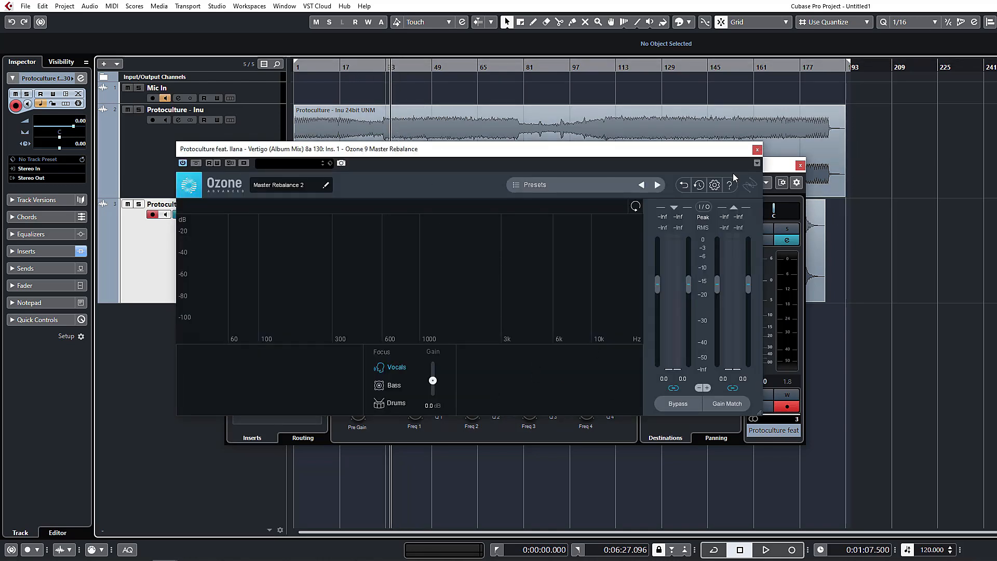
left_click(355, 66)
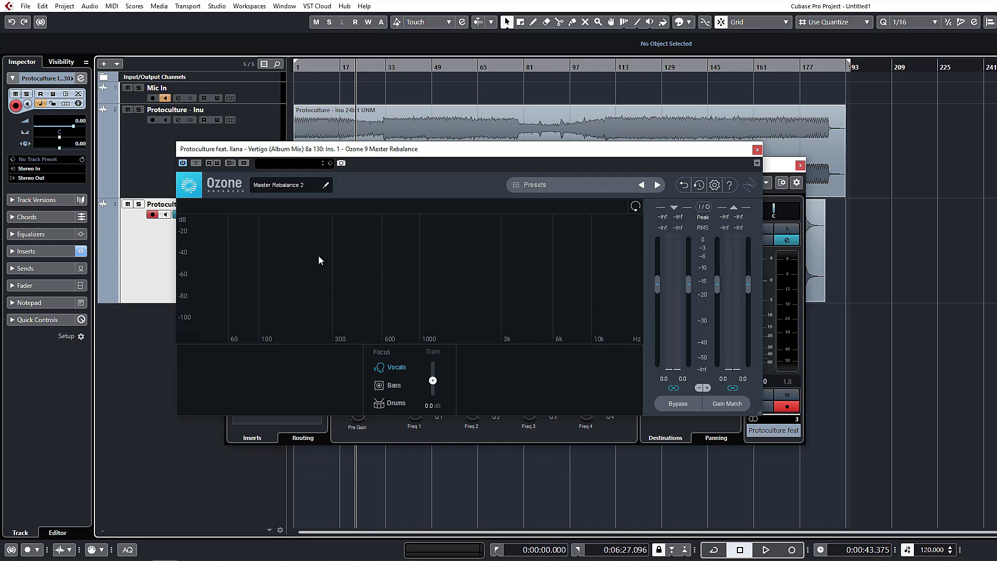
key("space")
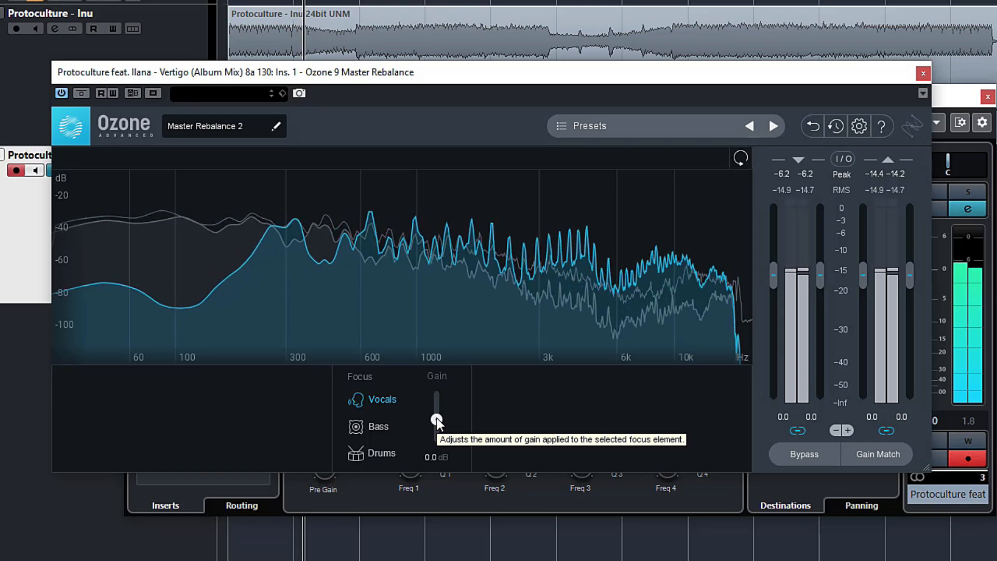
left_click_drag(438, 419, 428, 325)
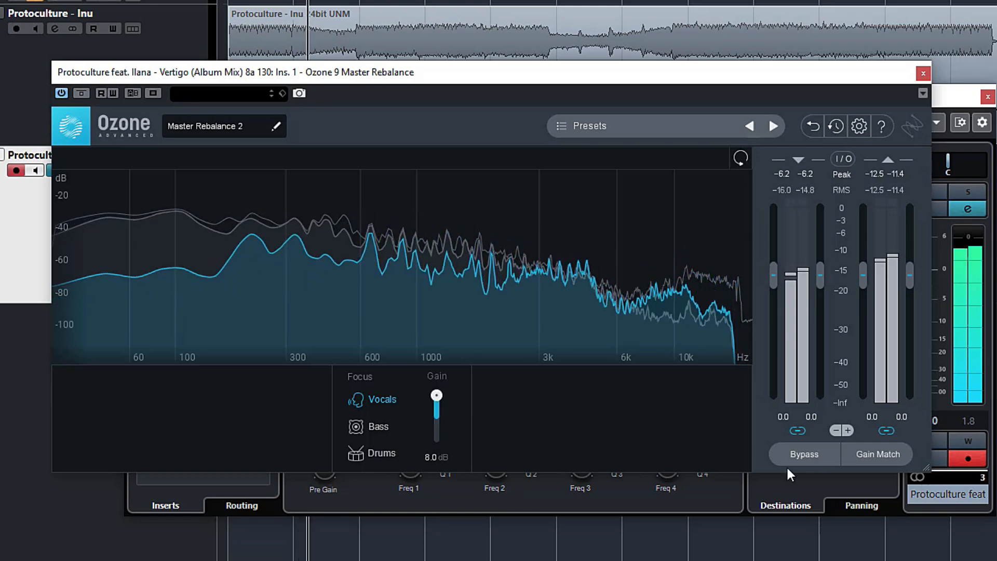
Compare the 8.0 dB vocal boost with the bypassed sound twice during playback, then stop the Vertigo track.
left_click(802, 454)
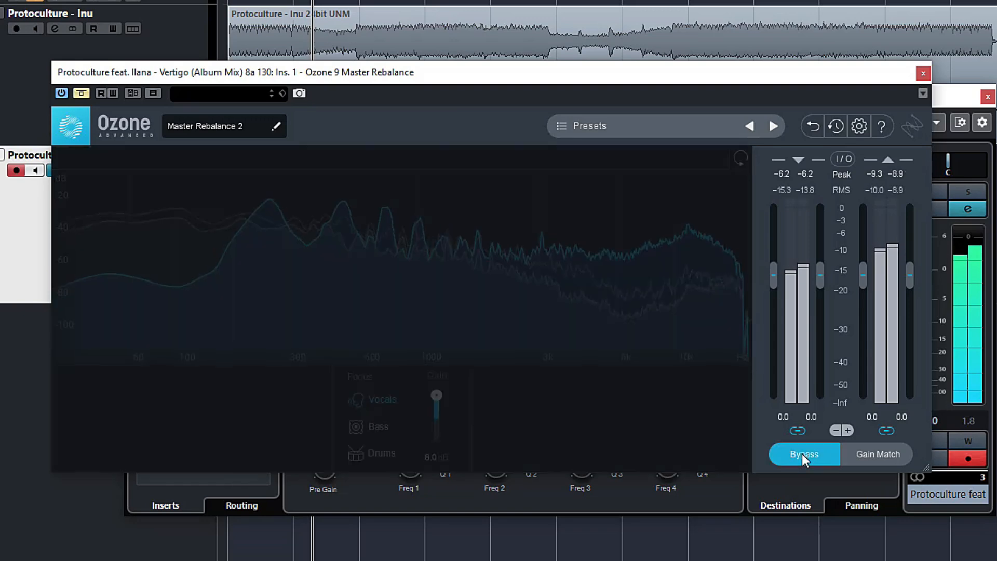
left_click(802, 454)
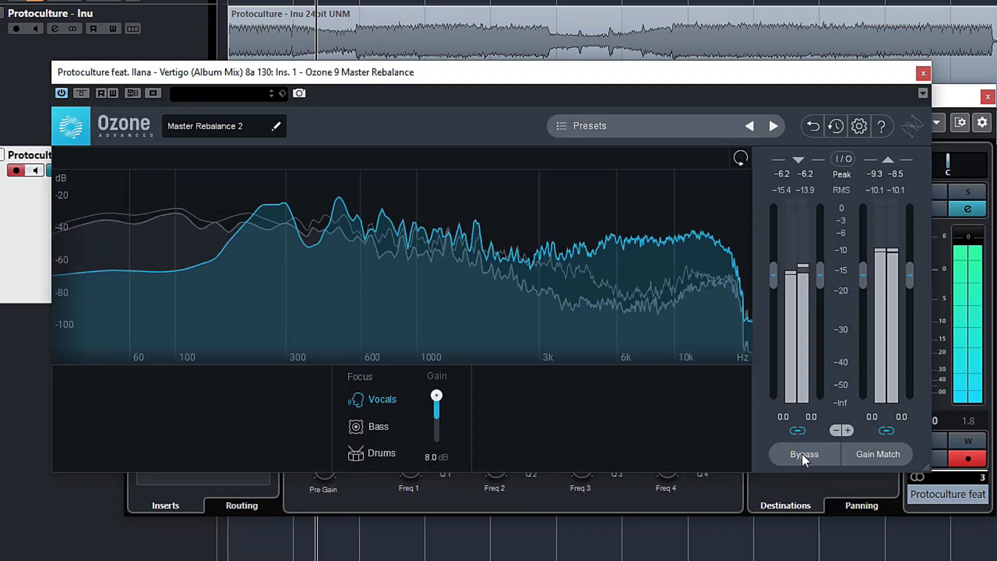
left_click(802, 453)
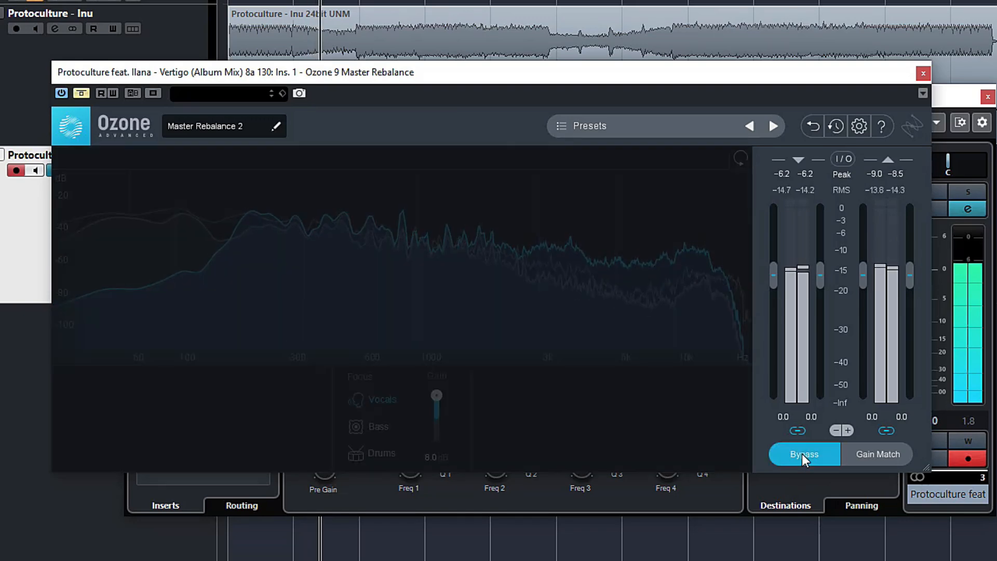
left_click(802, 453)
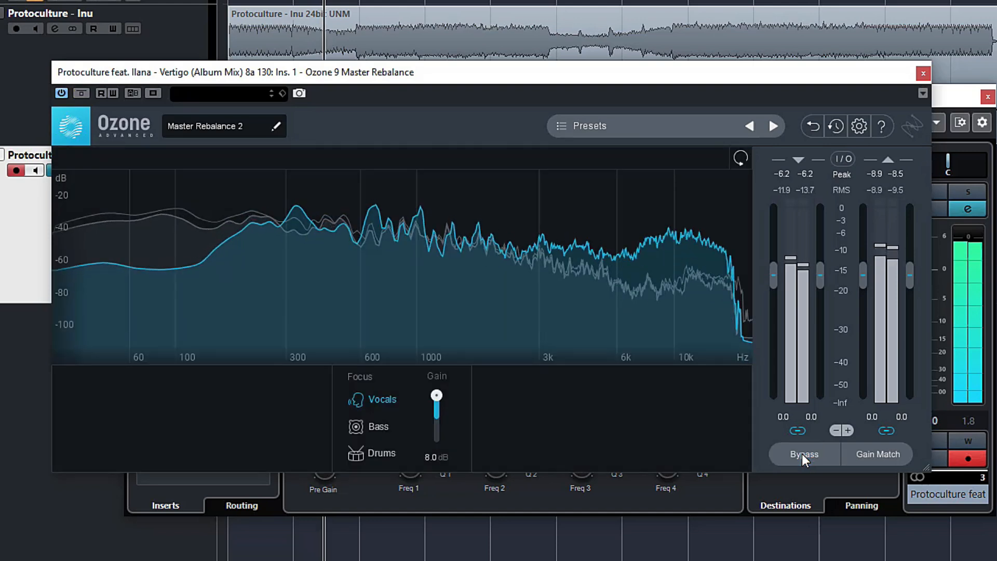
key("space")
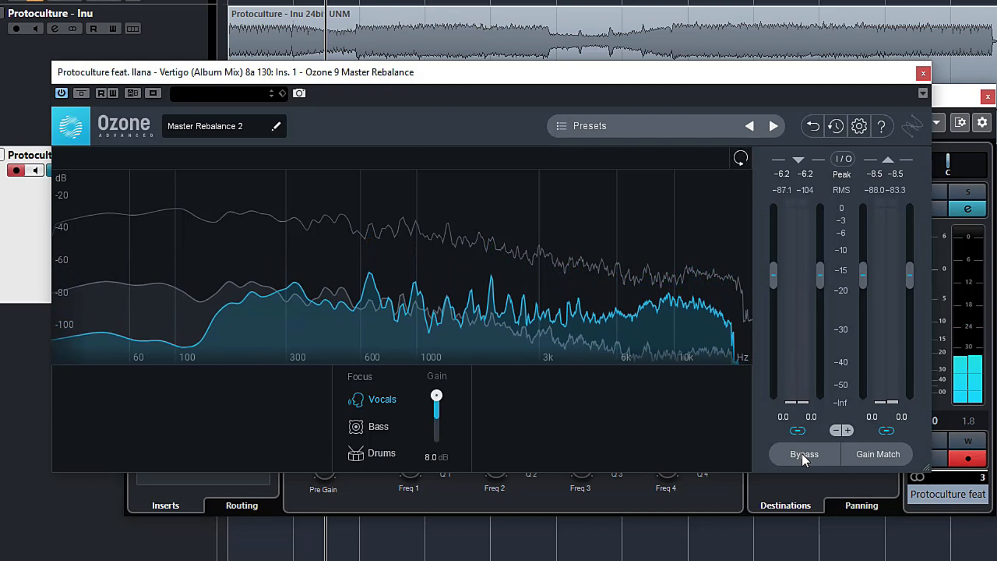
Play further sections of the Vertigo track and compare the boosted vocals with the bypassed sound.
left_click(440, 2)
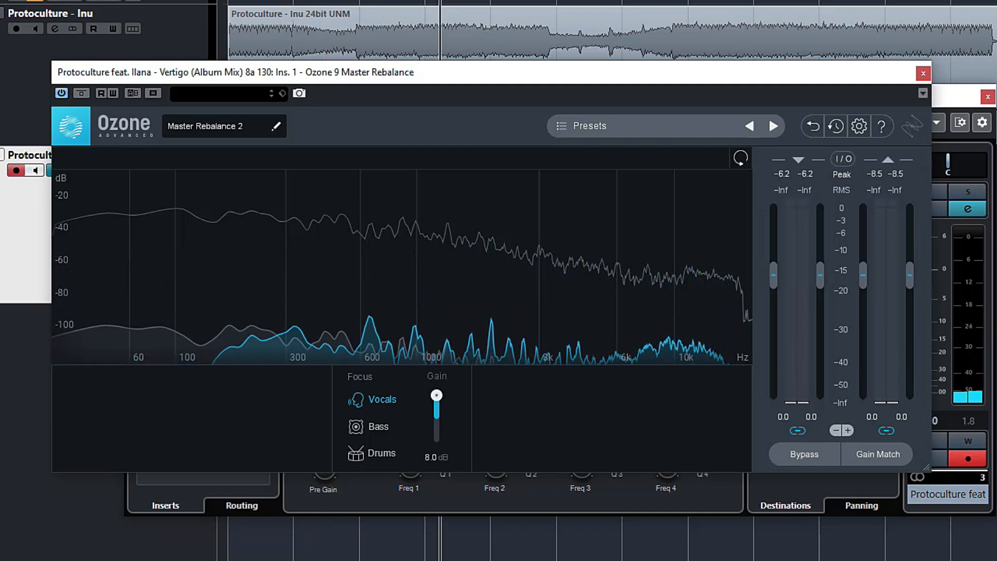
key("space")
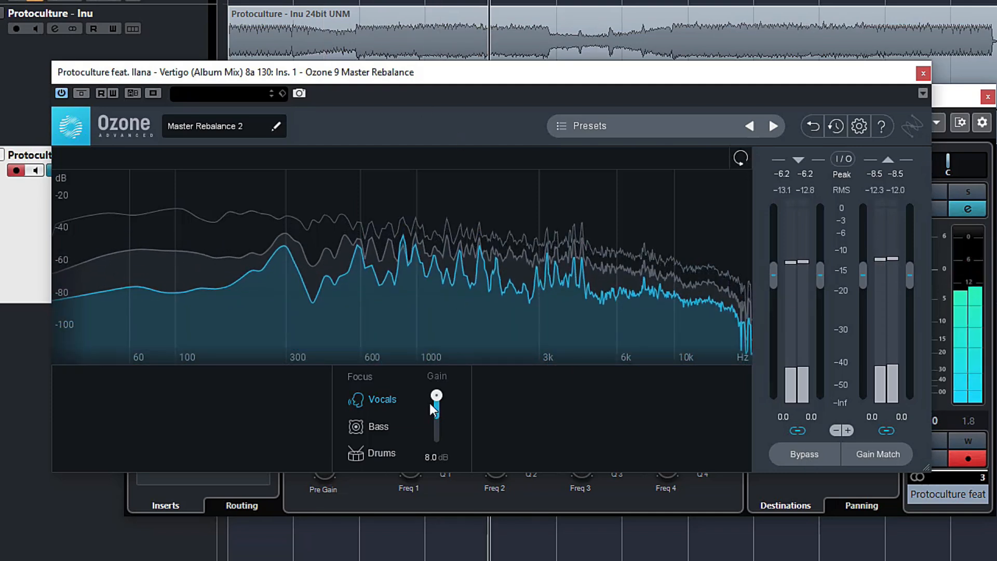
left_click(805, 454)
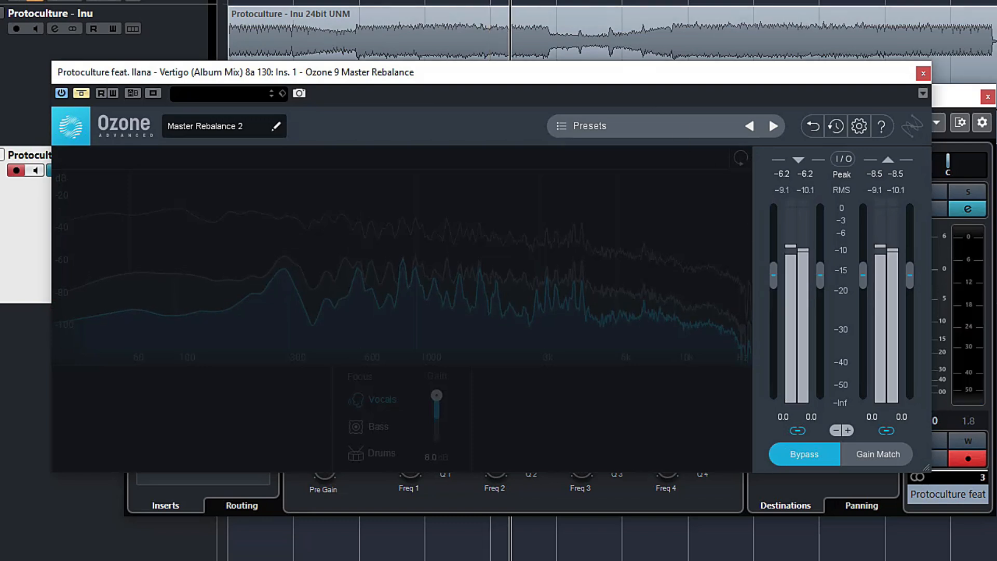
key("space")
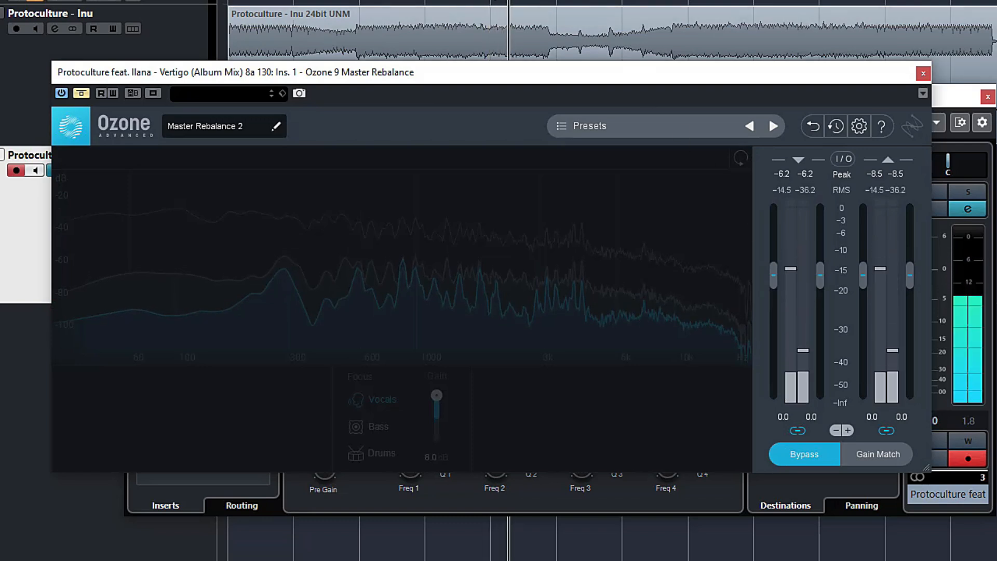
key("space")
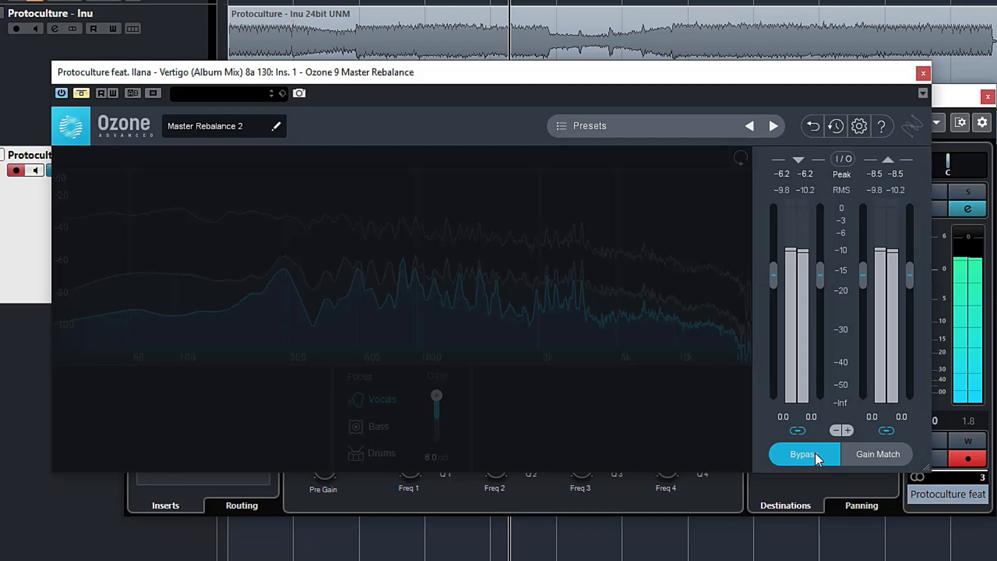
left_click(815, 453)
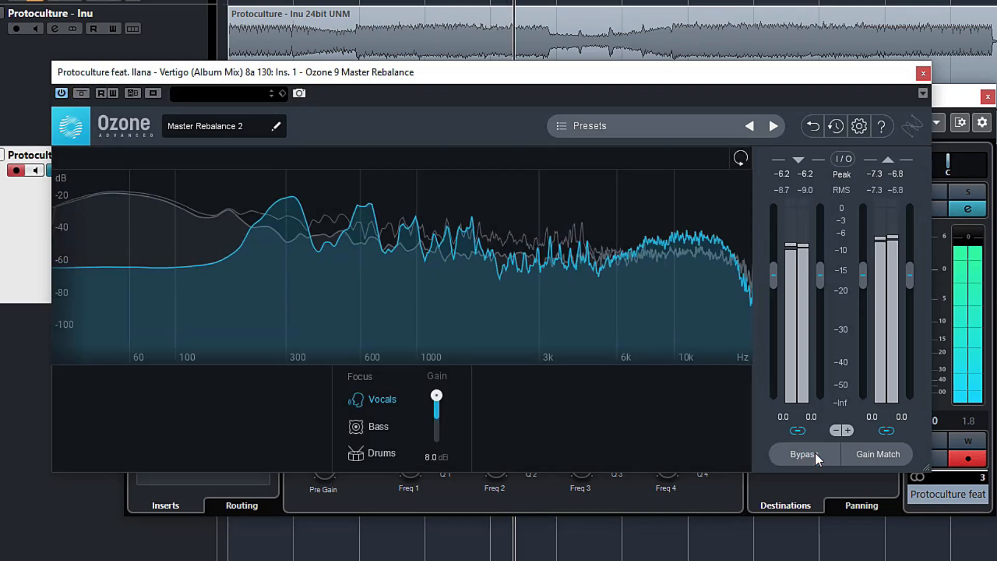
left_click(815, 453)
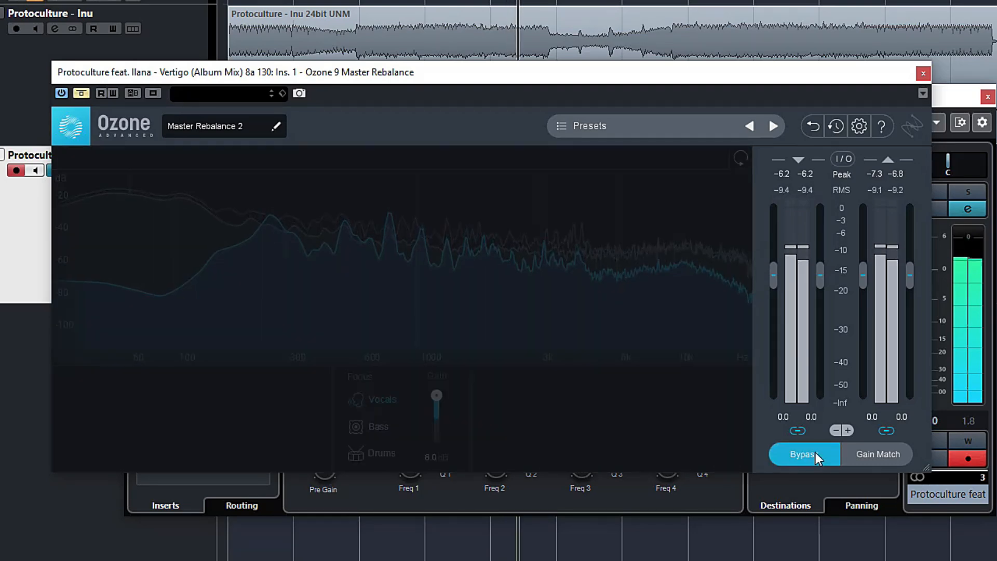
left_click(815, 453)
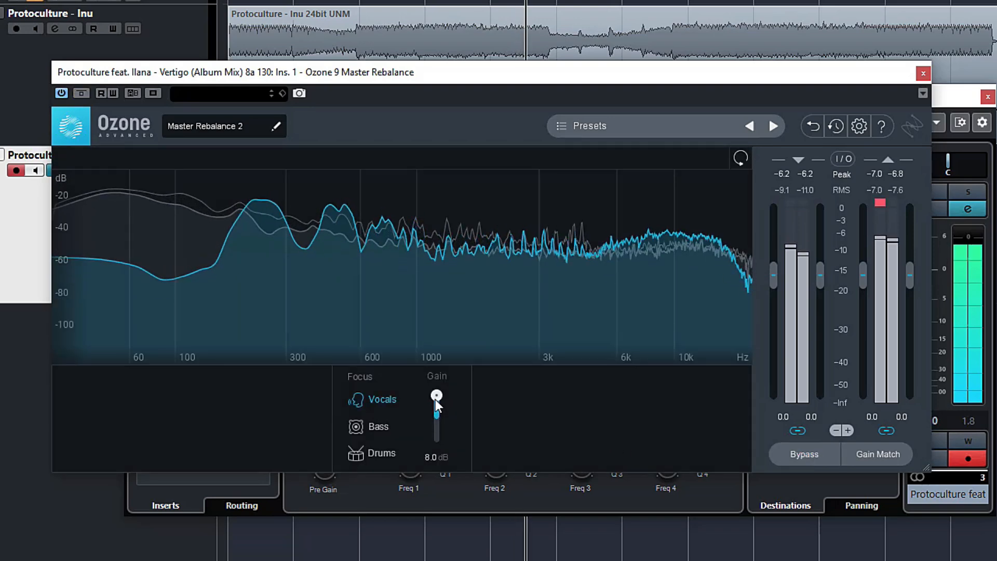
Lower the Vocals gain to -8.0 dB and compare it with the bypassed sound, ending with playback stopped and bypass off.
left_click_drag(436, 398, 437, 445)
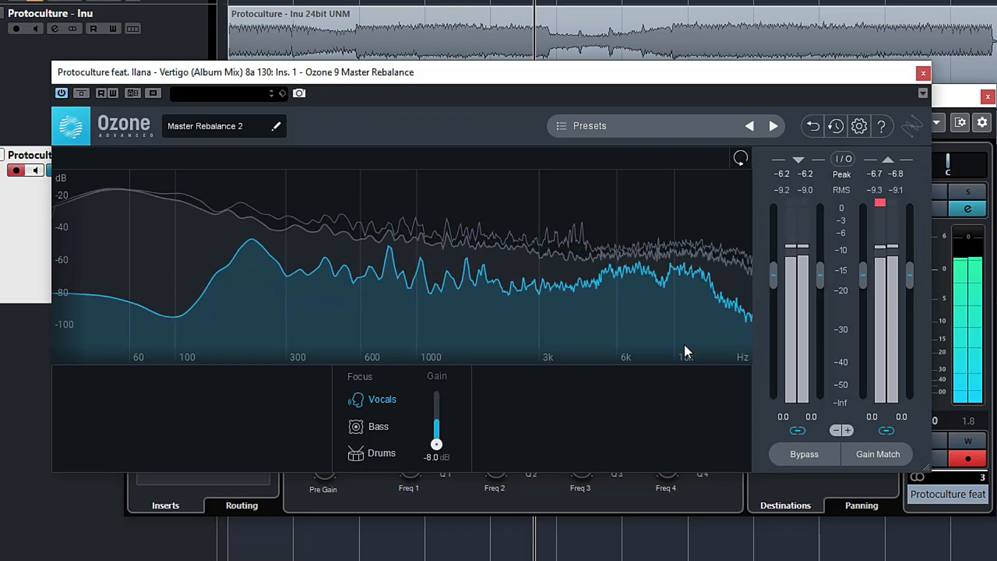
left_click(798, 460)
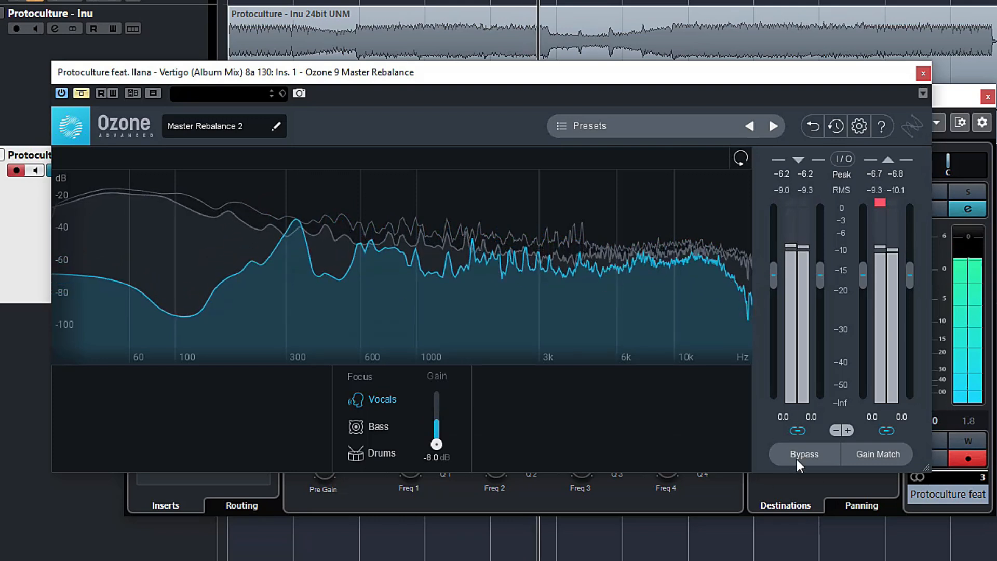
left_click(799, 456)
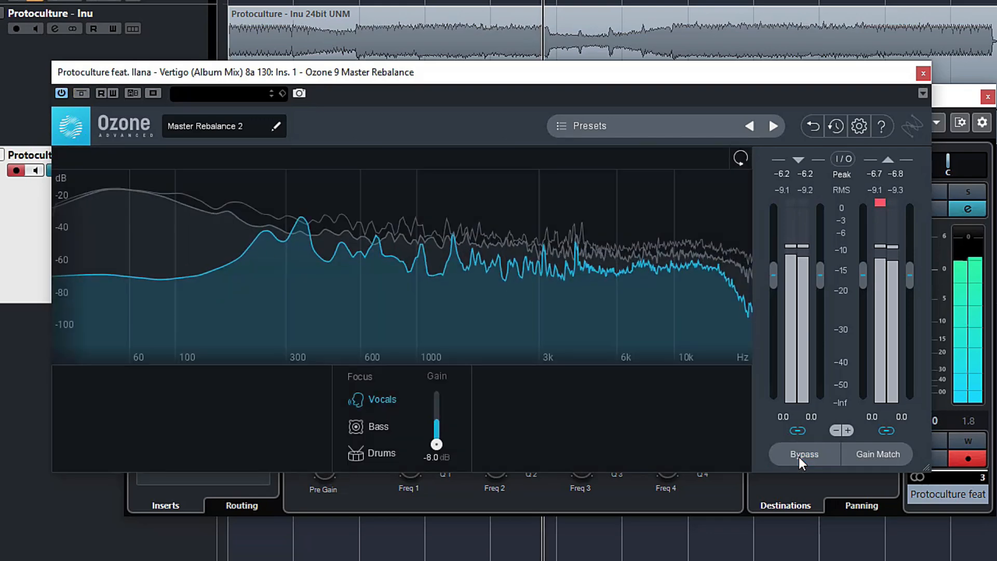
left_click(798, 455)
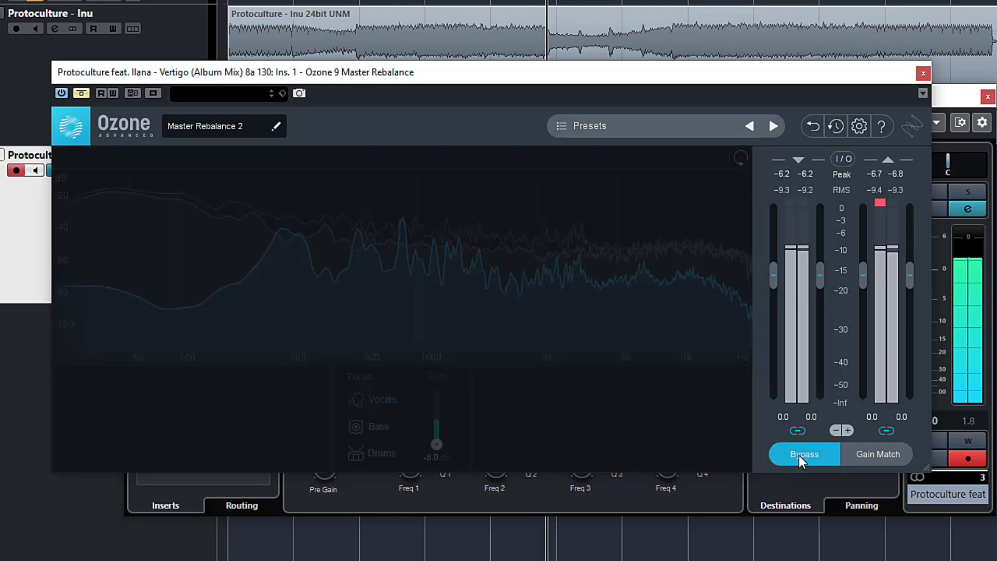
key("space")
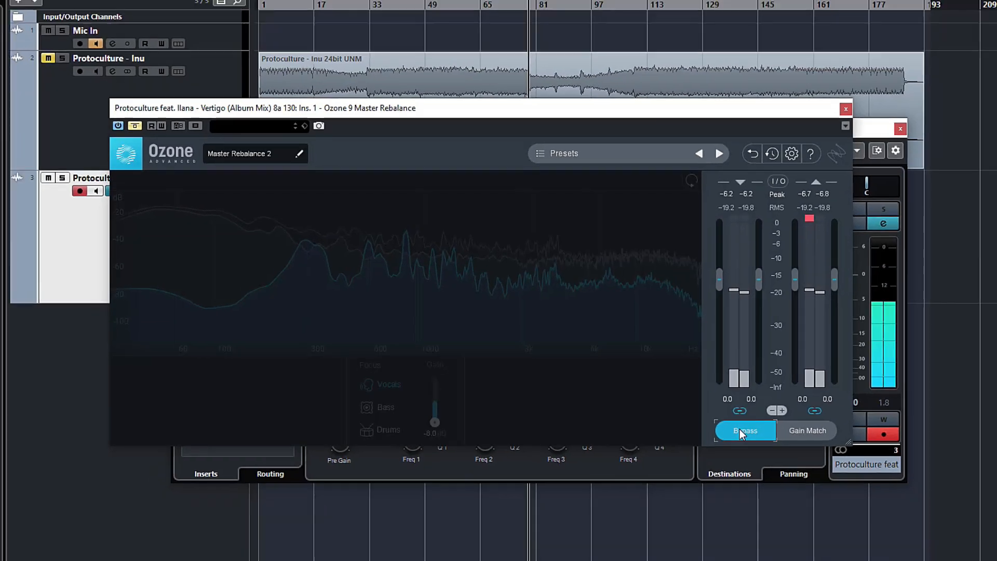
left_click(750, 434)
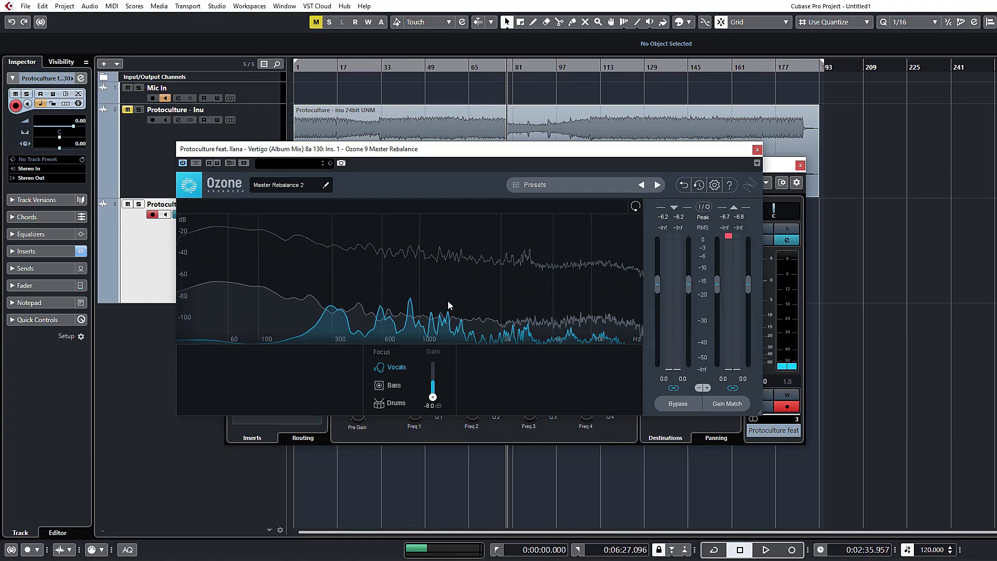
Reset the Vocals gain to 0.0 dB and open the Master Rebalance options window.
left_click_drag(434, 399, 434, 385)
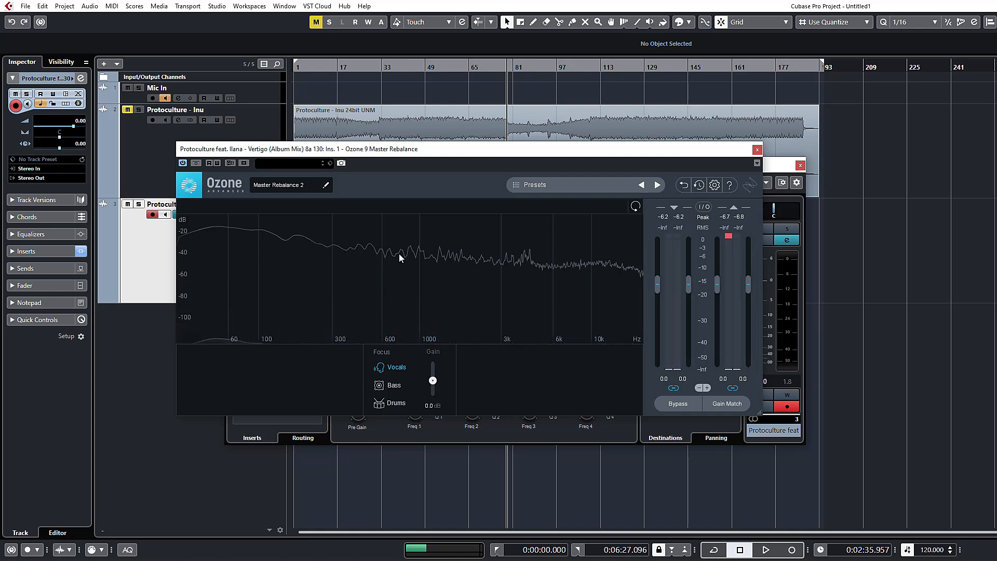
left_click(715, 186)
left_click_drag(351, 173, 594, 159)
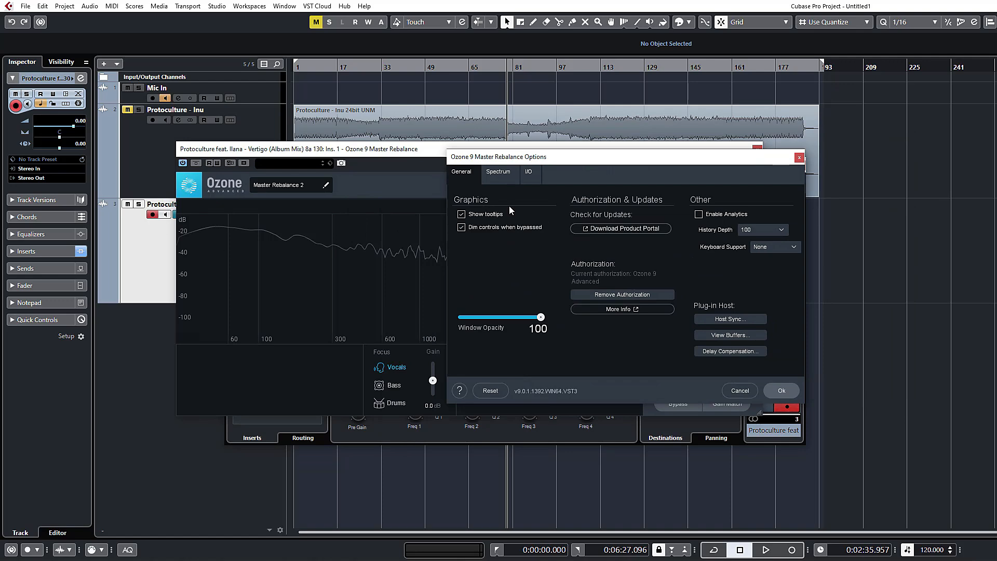
left_click_drag(544, 170, 460, 233)
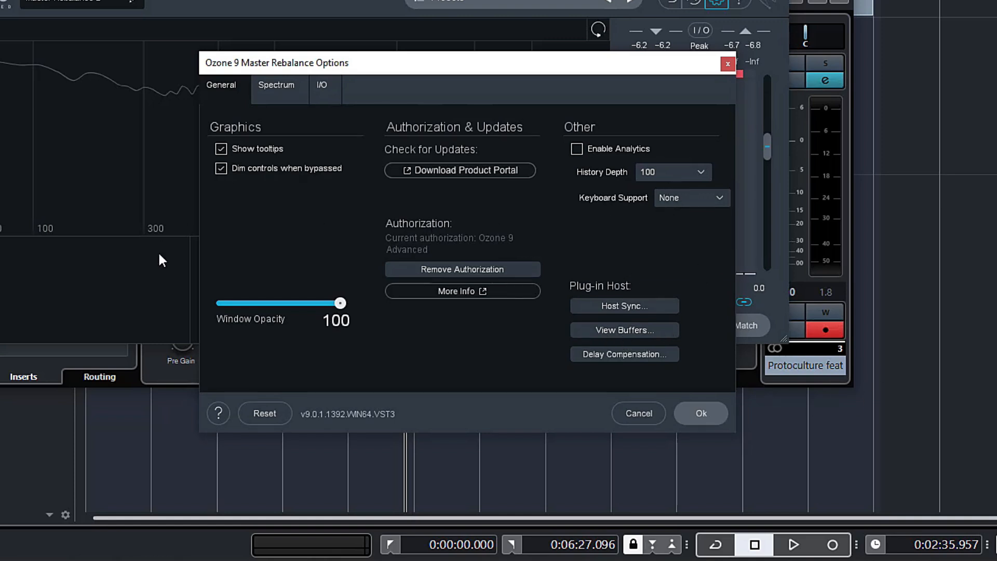
Try the Full keyboard support option, then set Keyboard Support to Minimal in the general options.
left_click(679, 198)
left_click(719, 252)
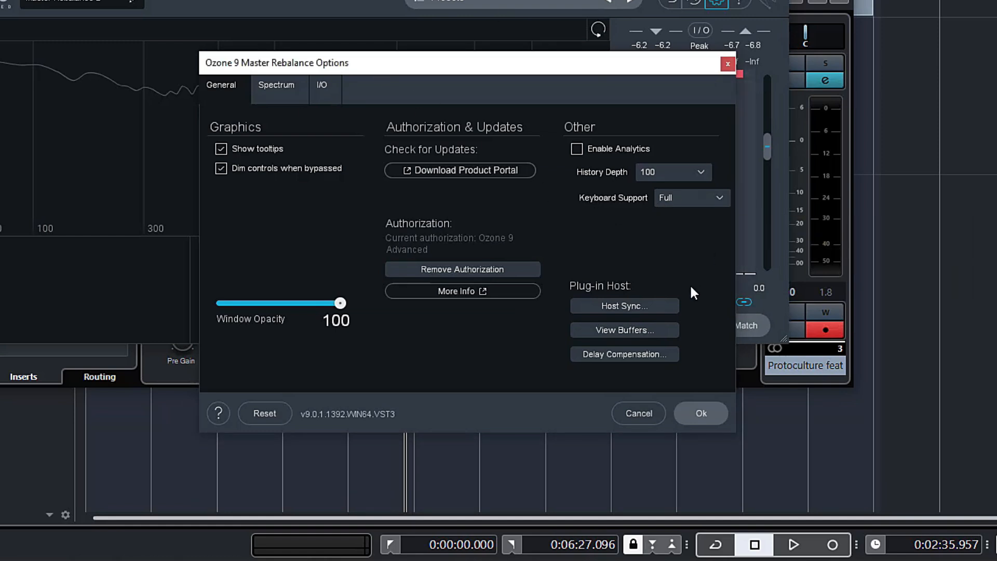
left_click(684, 198)
left_click(670, 231)
left_click(693, 200)
left_click(693, 197)
left_click(684, 198)
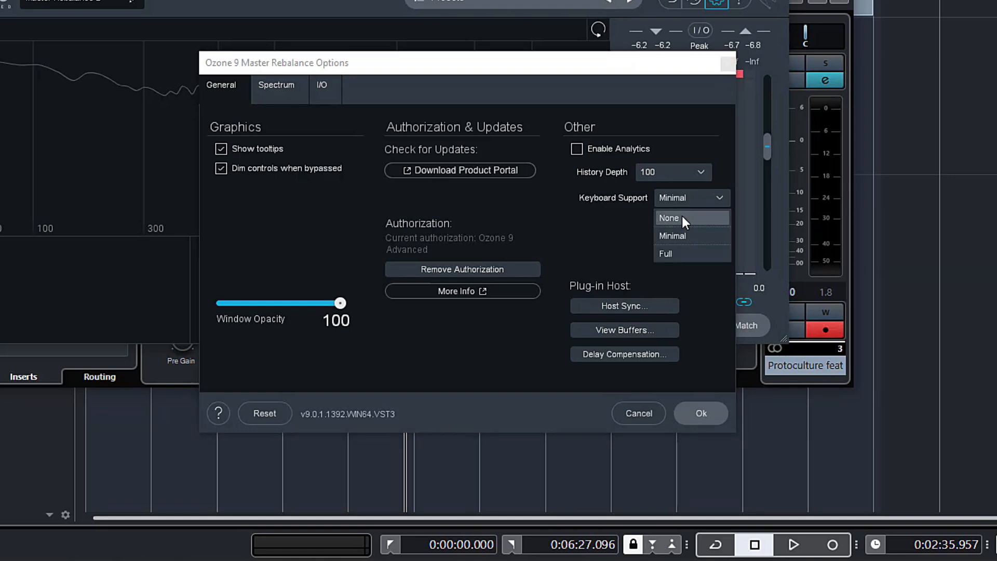
left_click(682, 235)
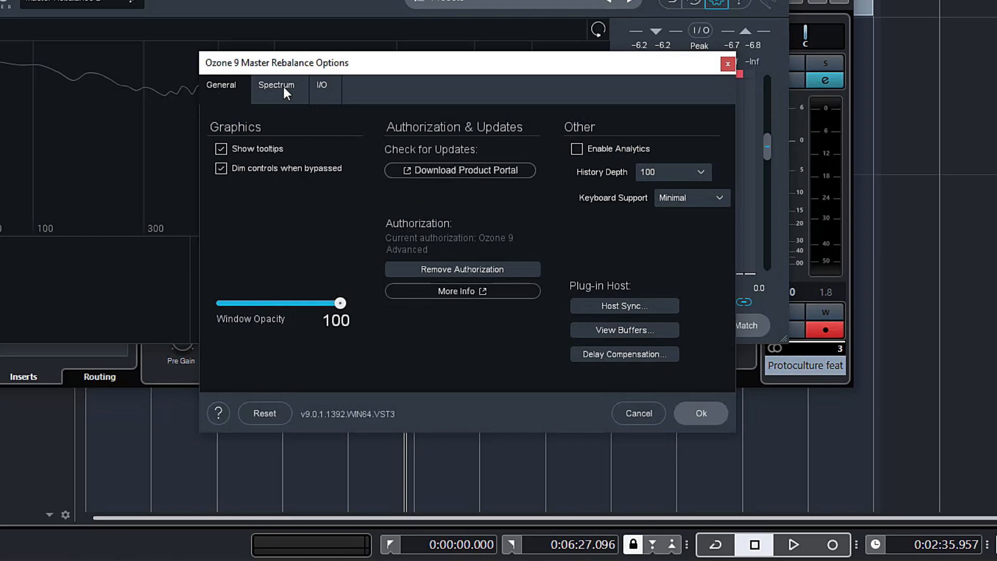
Show the Spectrum options, move the window clear of the analyzer, and choose Linear as the Spectrum Type.
left_click(287, 88)
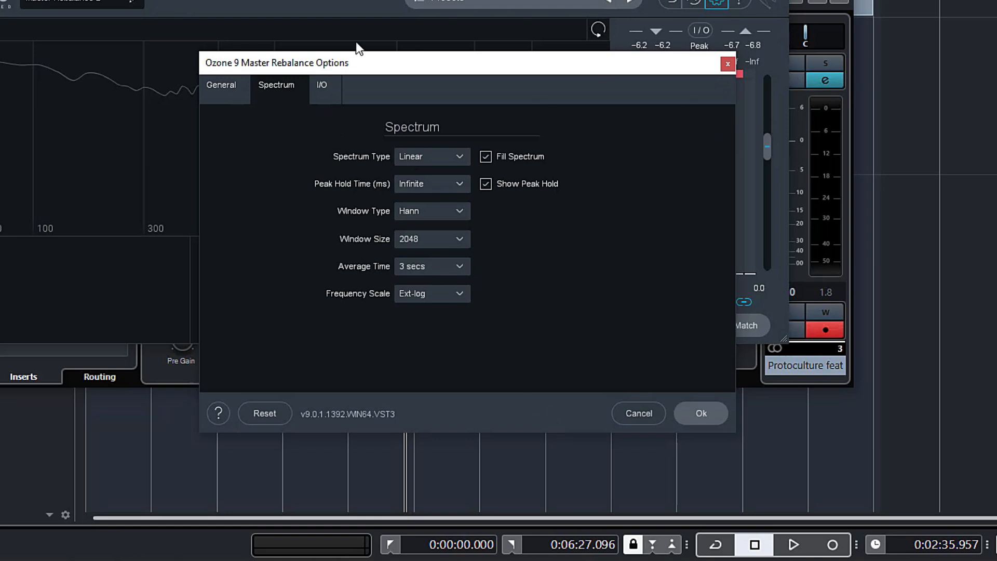
left_click_drag(410, 69, 656, 127)
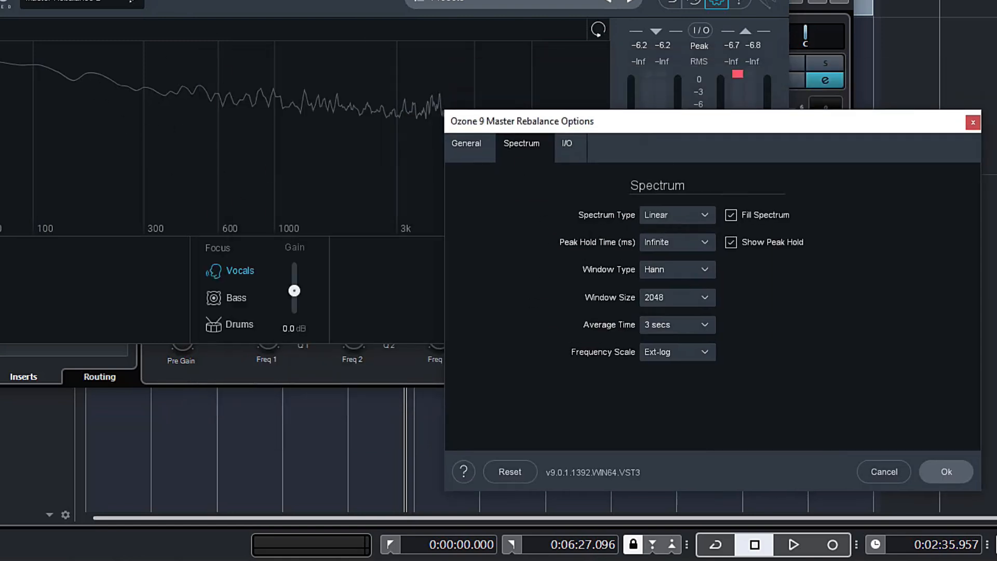
left_click(700, 220)
left_click(753, 172)
left_click(661, 217)
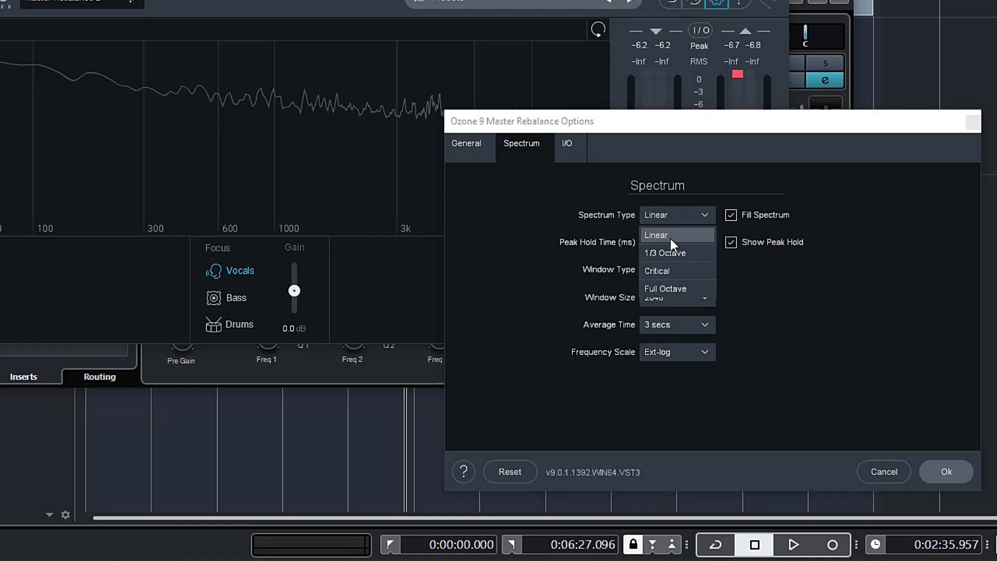
left_click(671, 238)
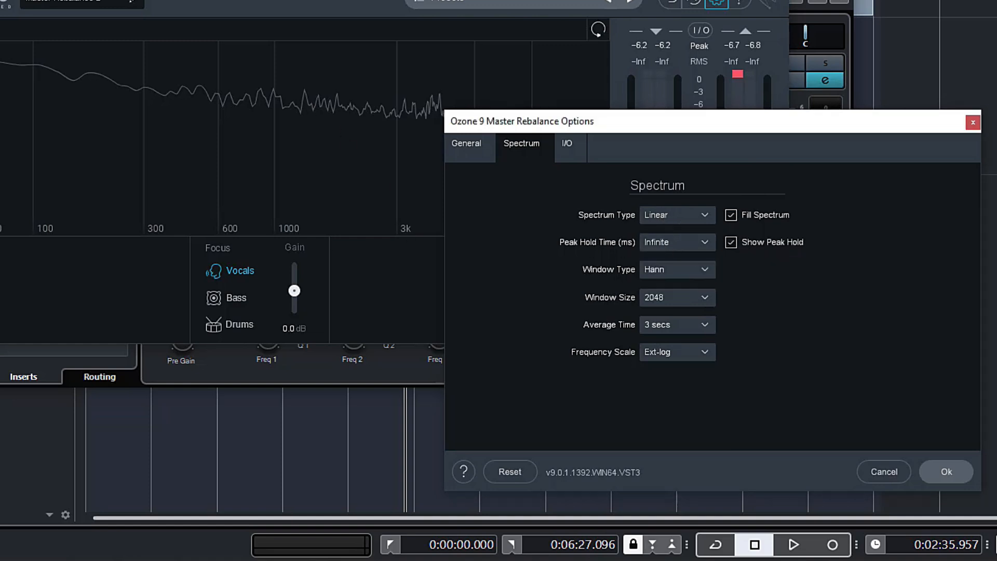
Play the track briefly from around 0:01:53 to view the Linear spectrum display.
left_click(315, 1)
key("space")
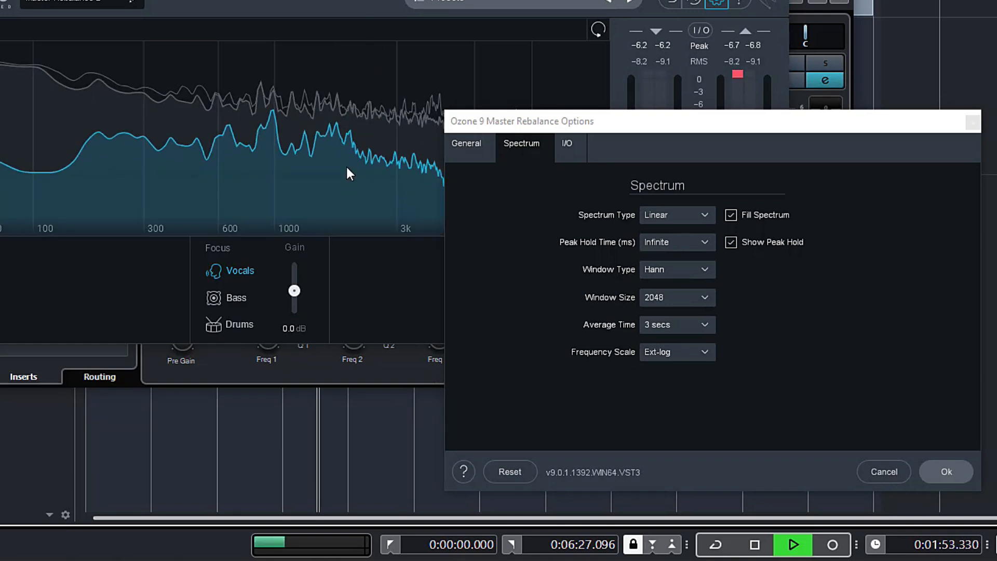
key("space")
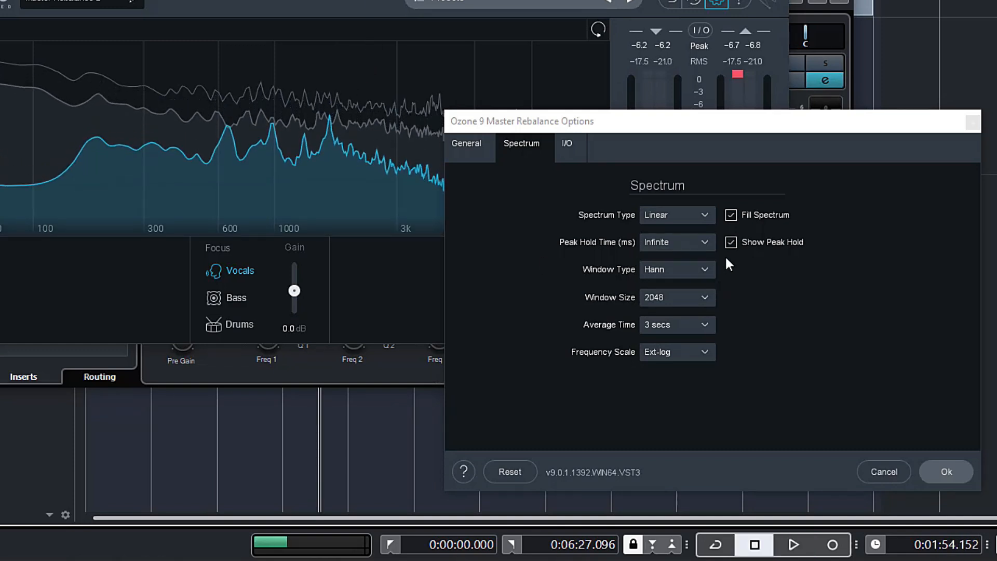
Set the Spectrum Type to 1/3 Octave and play the track briefly from around 0:01:14 to view it.
left_click(668, 217)
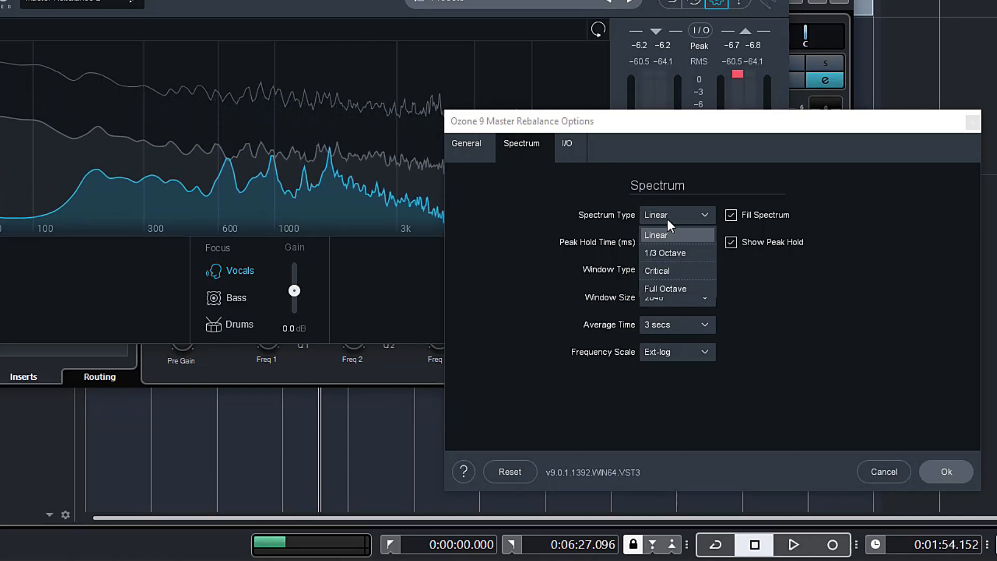
left_click(668, 255)
key("space")
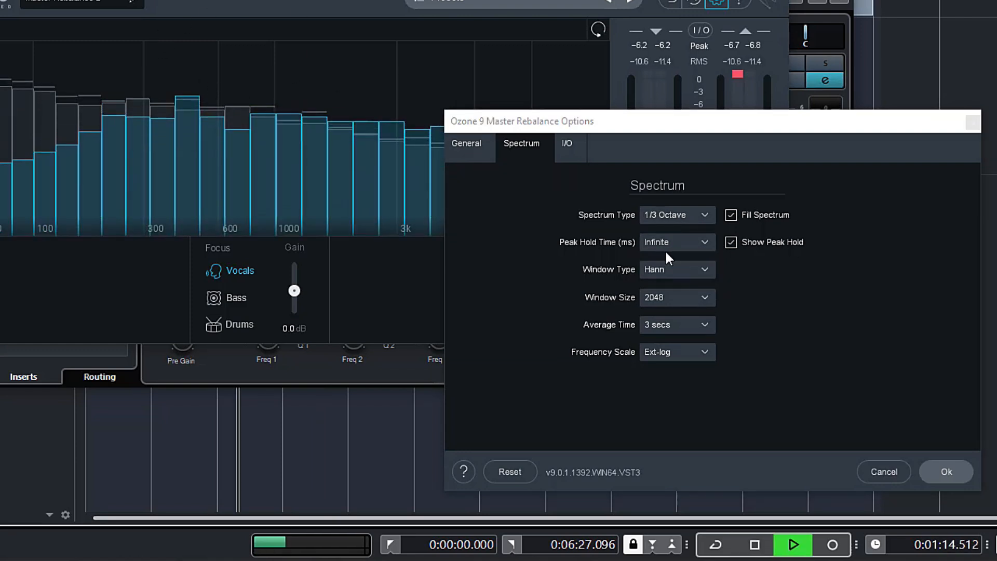
key("space")
Set the Spectrum Type to Critical.
left_click(686, 213)
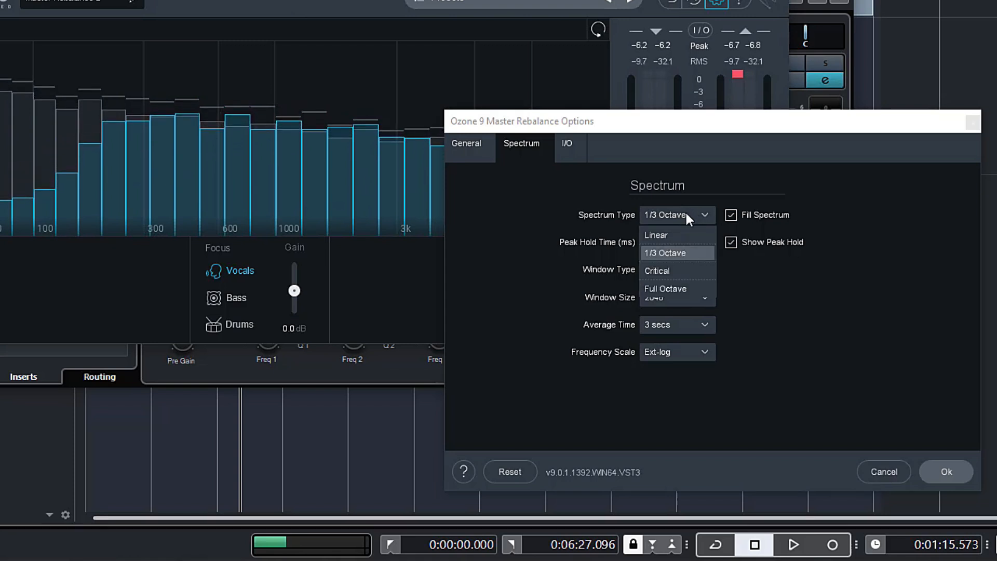
left_click(680, 274)
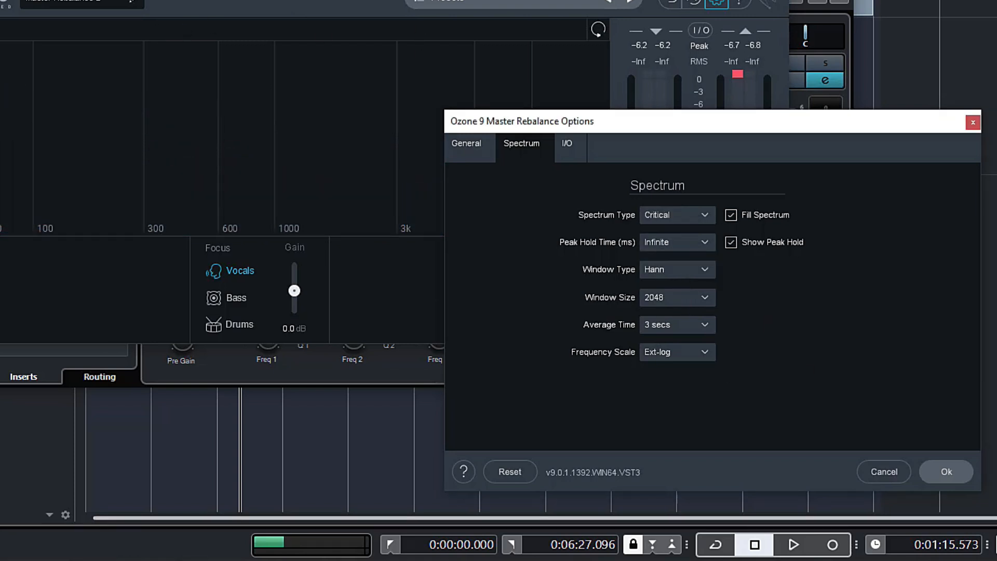
Play the track briefly to view the Critical spectrum display, and set the Spectrum Type back to Linear.
key("space")
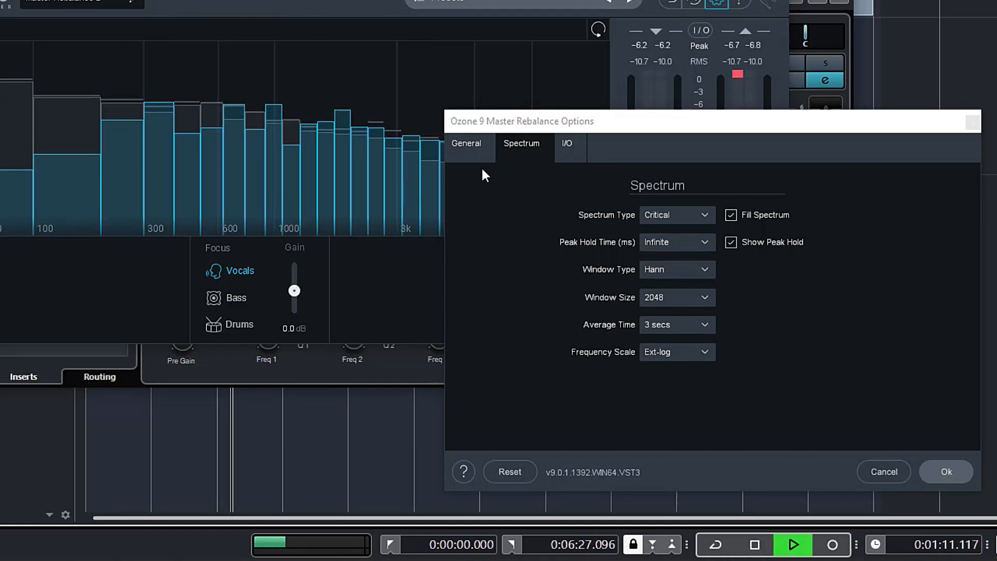
key("space")
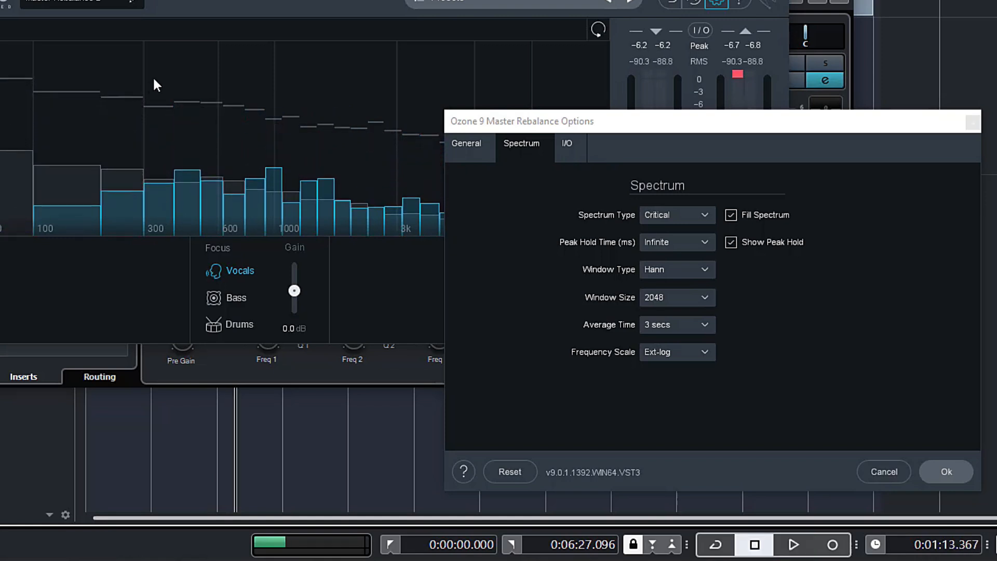
left_click(685, 216)
left_click(671, 234)
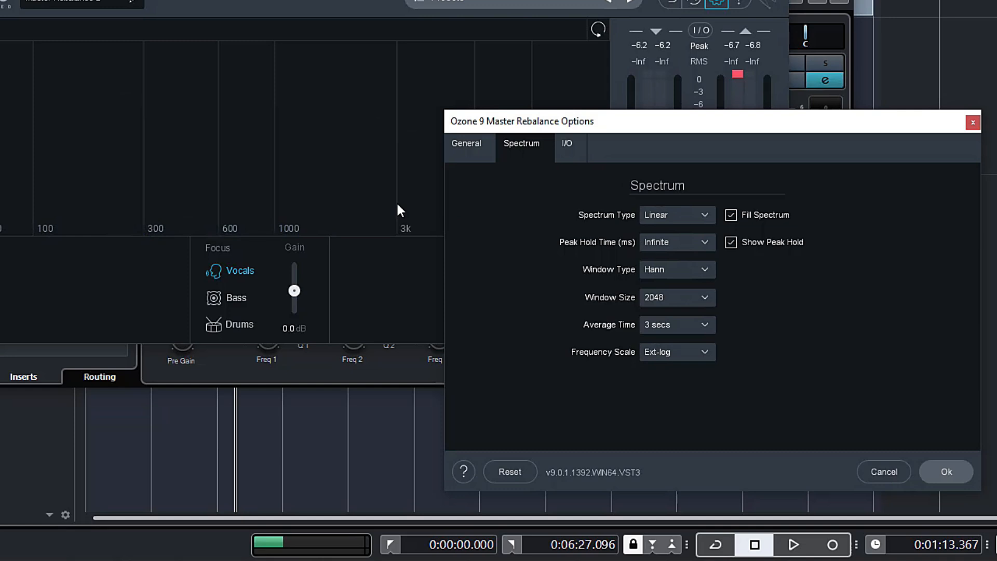
Review the spectrum's Peak Hold Time choices, keeping Infinite selected and Show Peak Hold enabled.
left_click(651, 242)
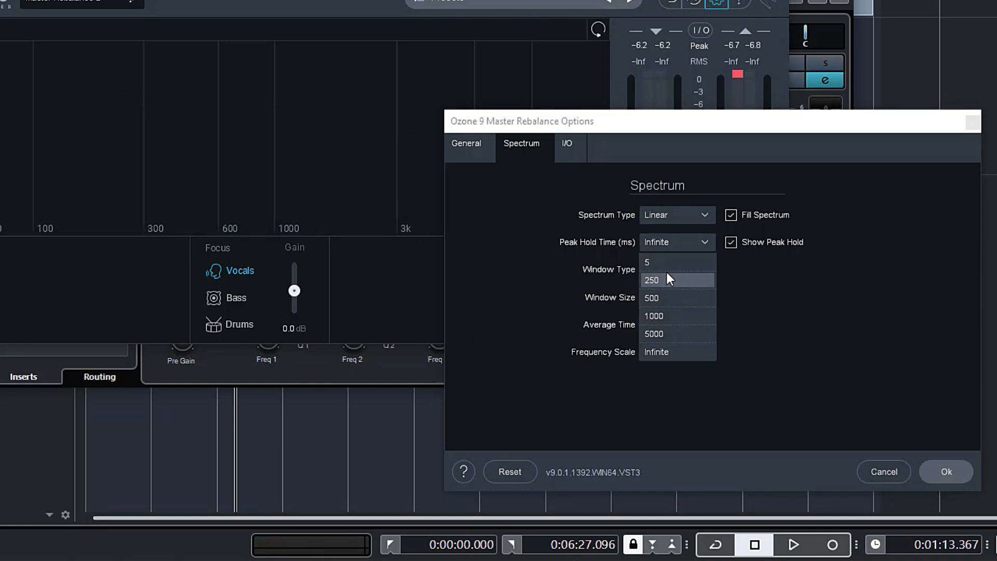
left_click(971, 287)
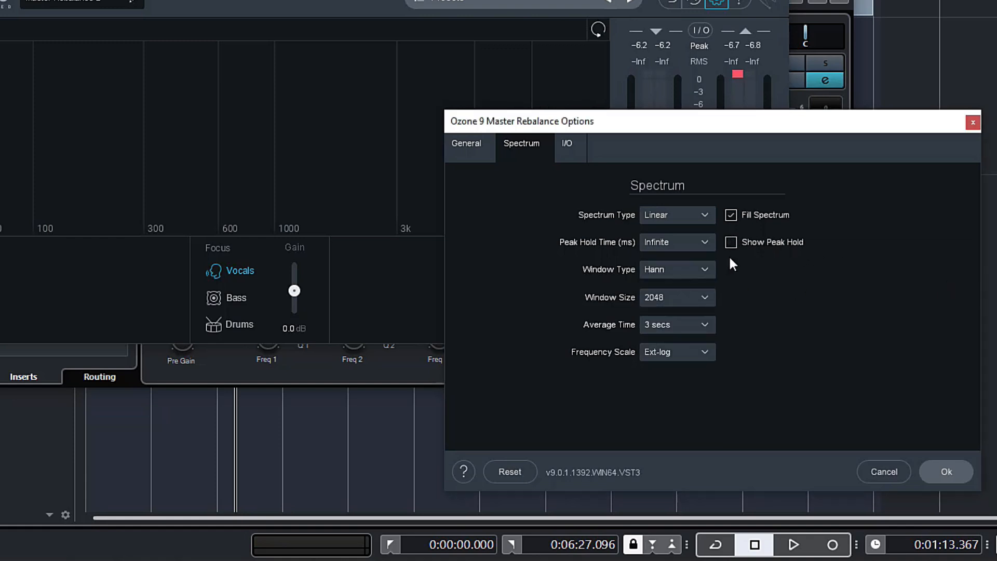
left_click(671, 239)
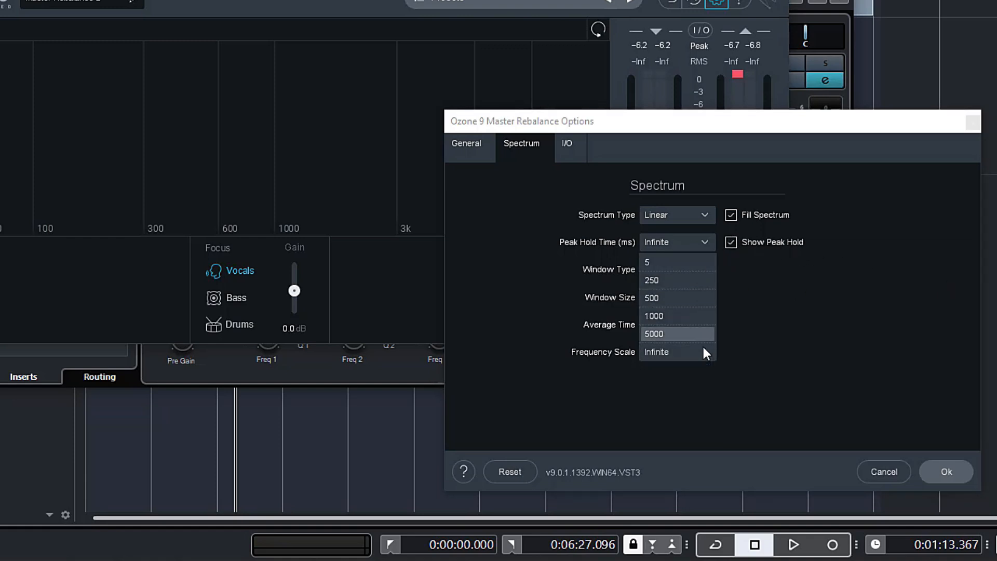
left_click(659, 353)
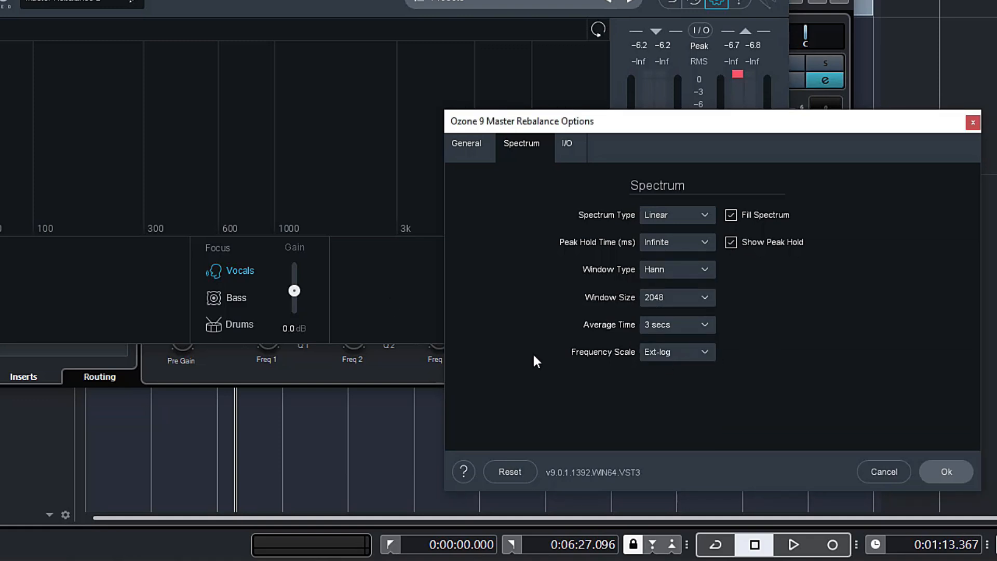
Play the track briefly from around 0:01:07 to view the Linear spectrum with infinite peak hold.
left_click(224, 449)
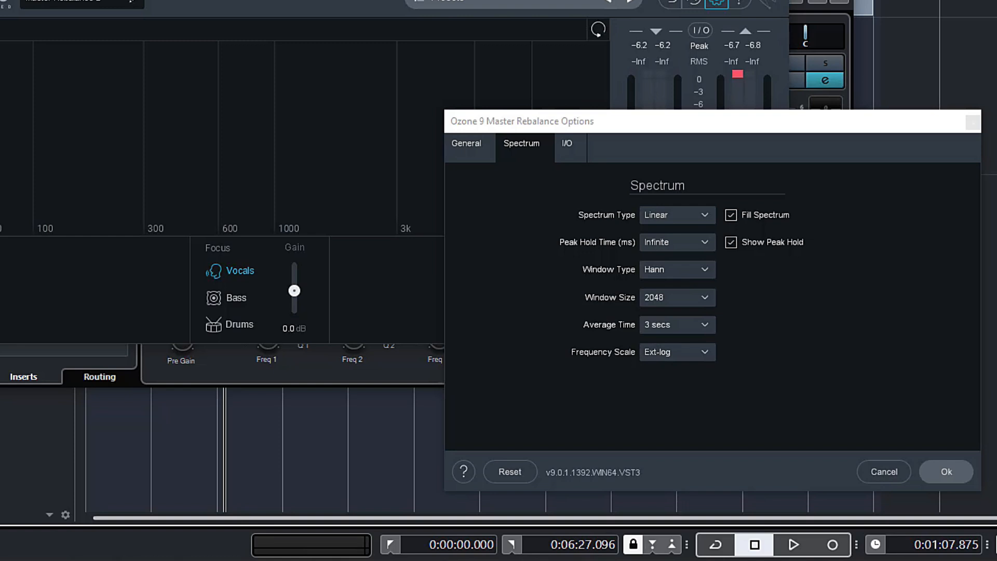
key("space")
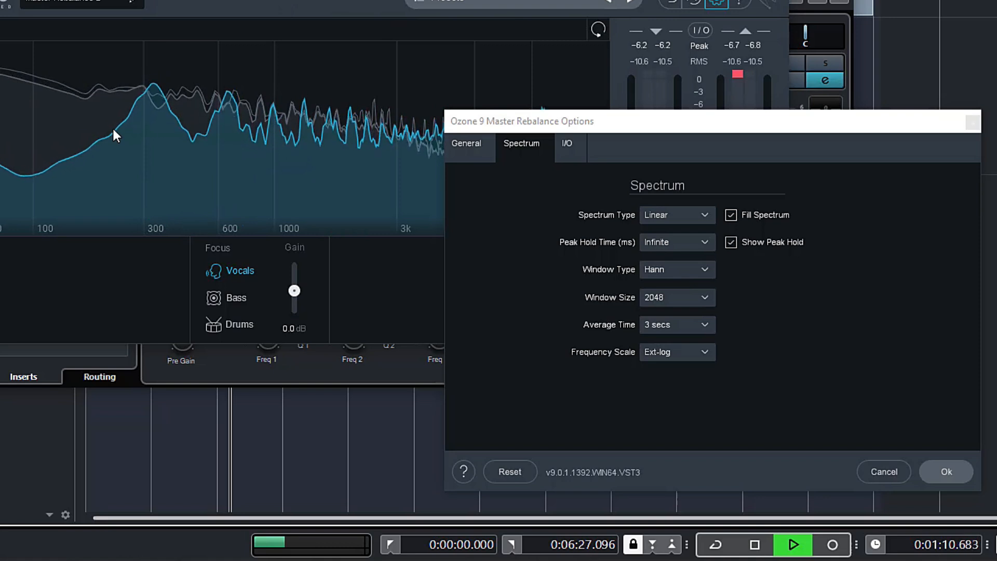
key("space")
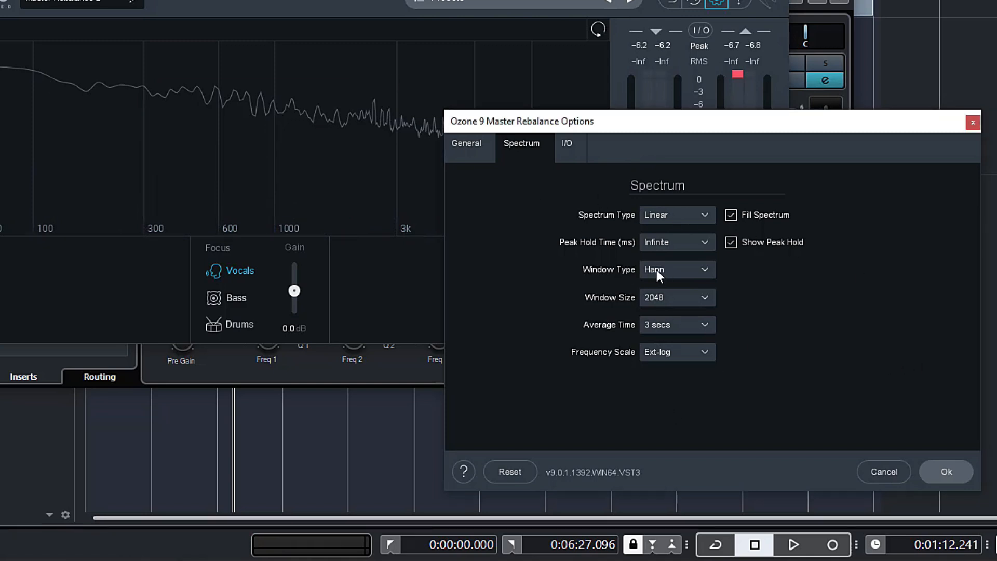
Review the available choices for Window Size, Window Type, Average Time and Frequency Scale without changing them.
left_click(680, 297)
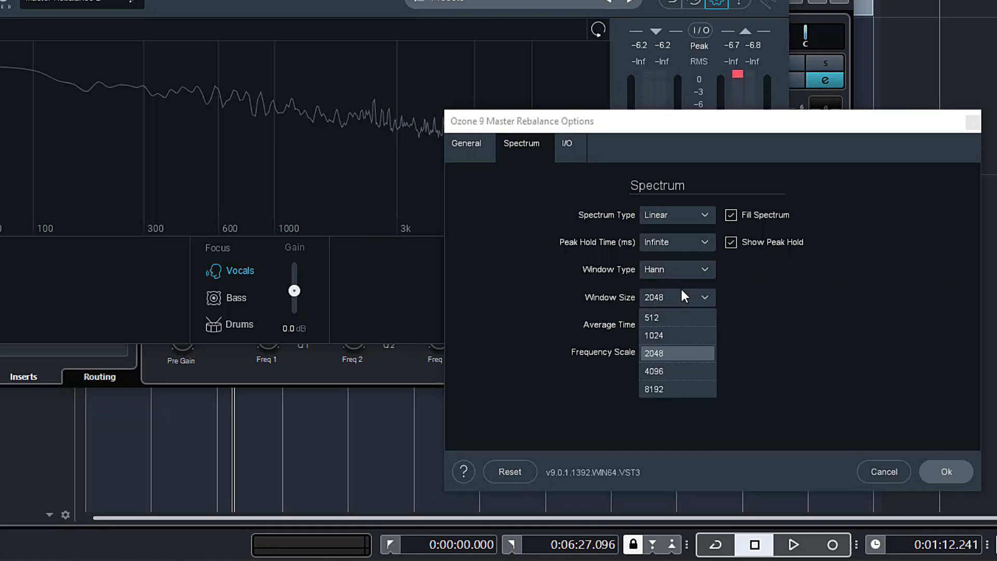
left_click(799, 341)
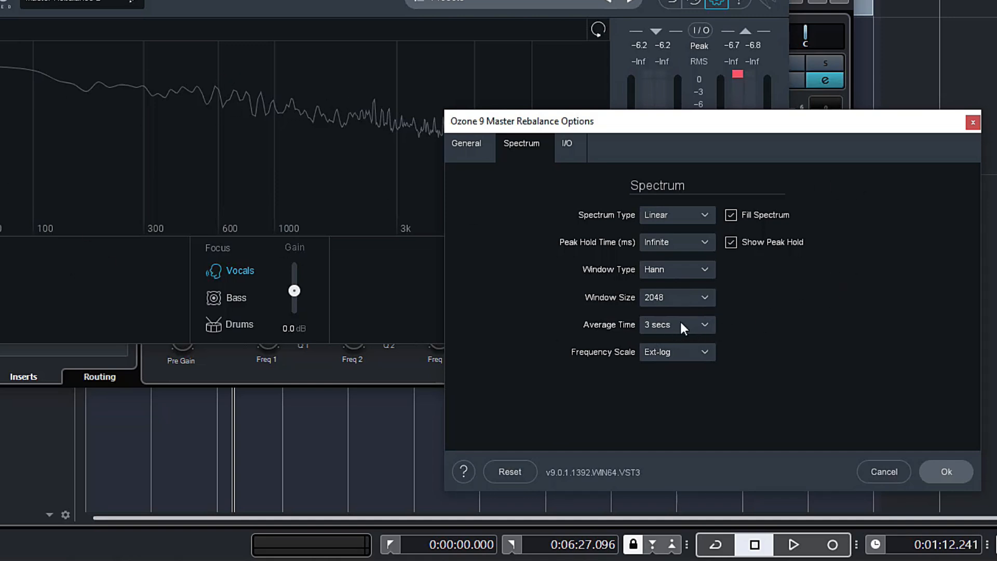
left_click(663, 272)
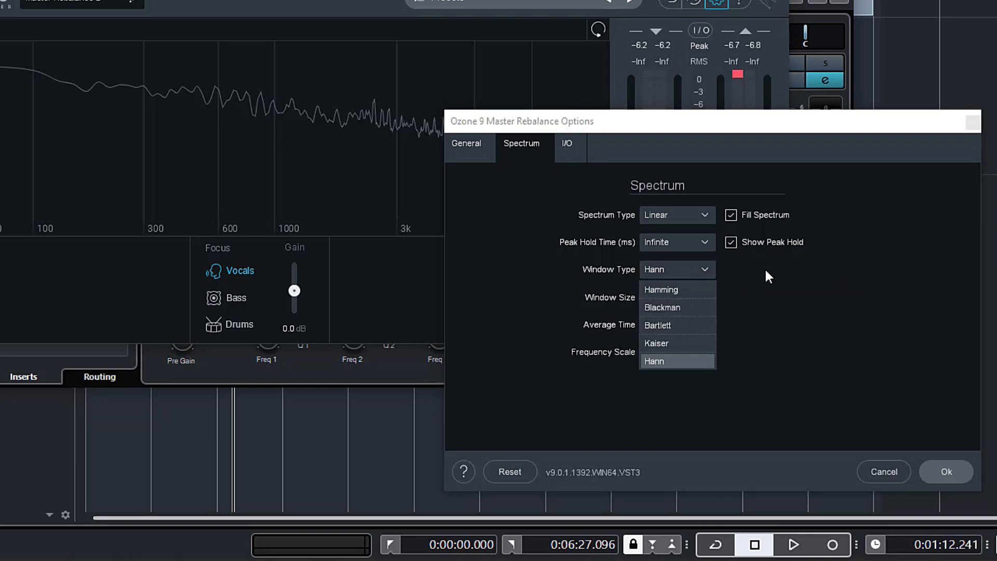
left_click(836, 408)
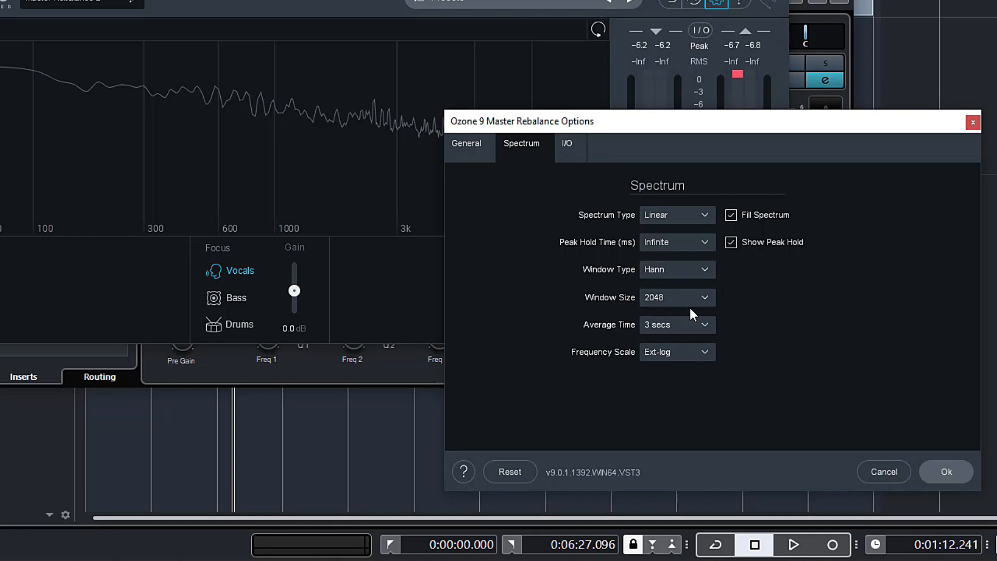
left_click(650, 332)
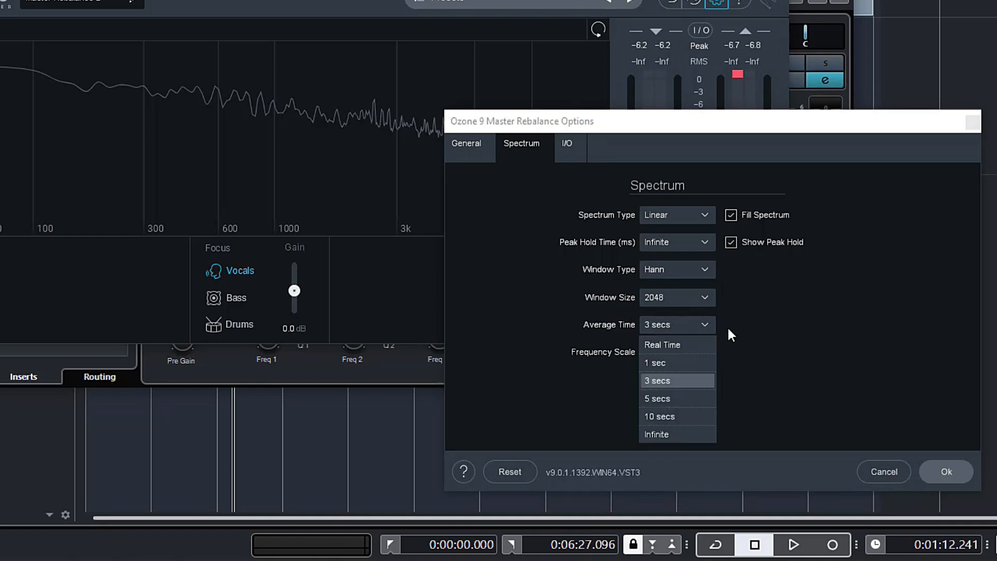
left_click(768, 331)
left_click(706, 354)
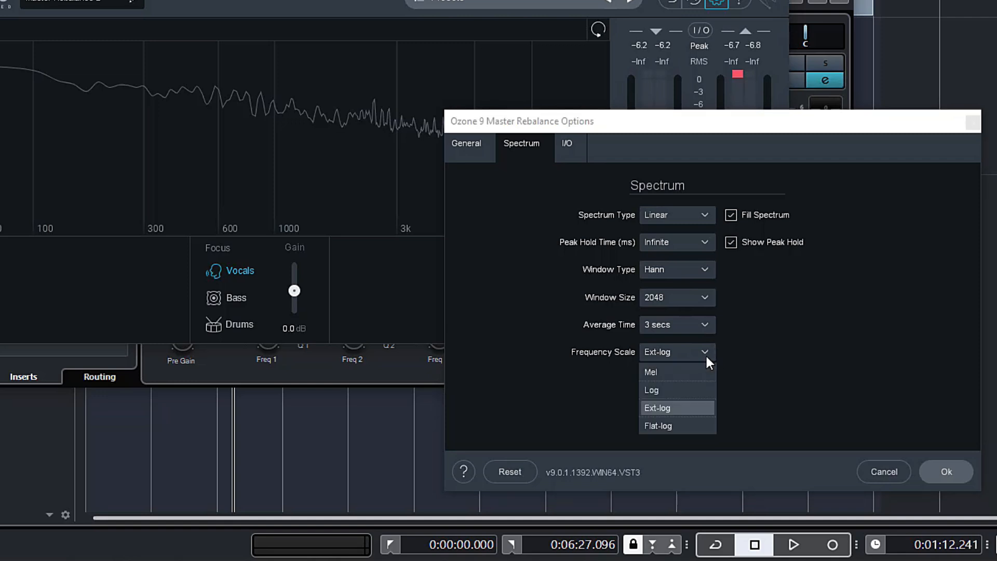
left_click(800, 384)
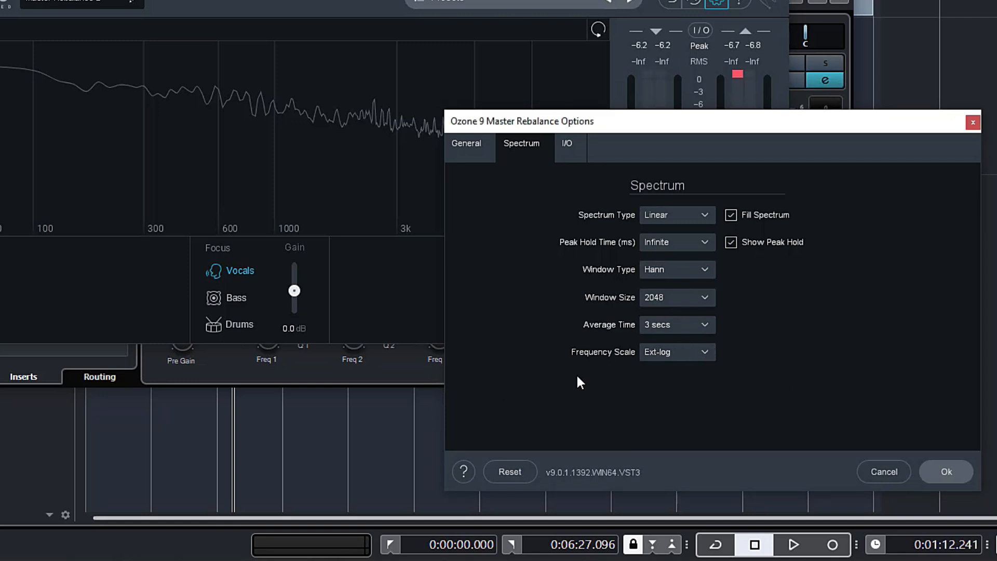
Show the I/O options with the options window moved aside, and enable Detect "True Peaks".
left_click(576, 150)
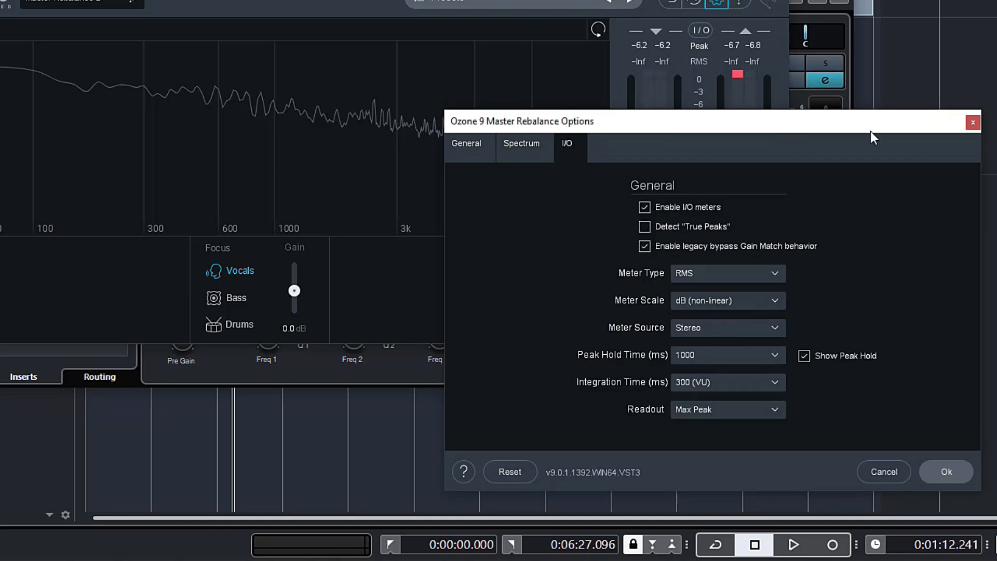
left_click_drag(682, 111, 459, 107)
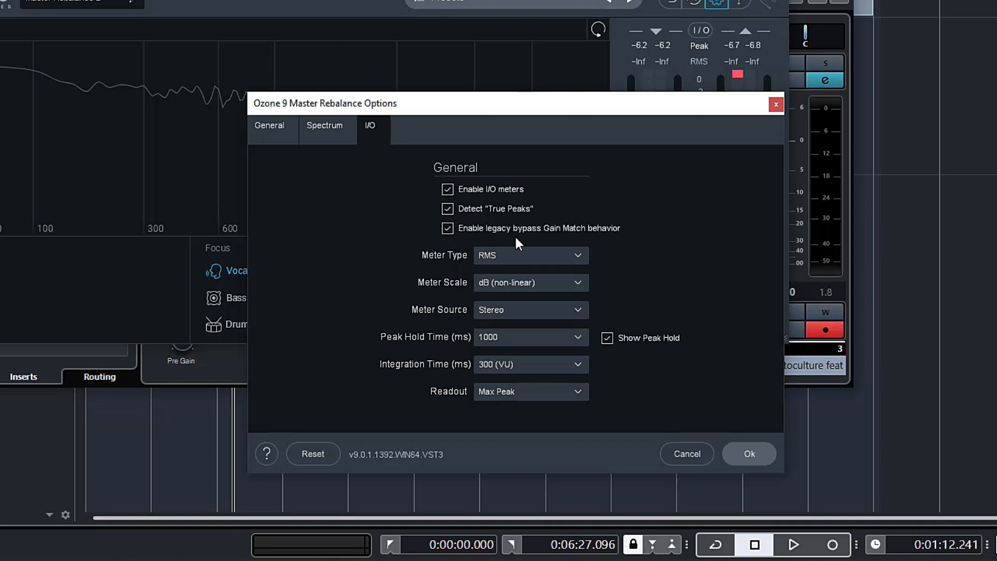
Review the available choices for Meter Type, Meter Scale and Meter Source without changing them.
left_click(509, 256)
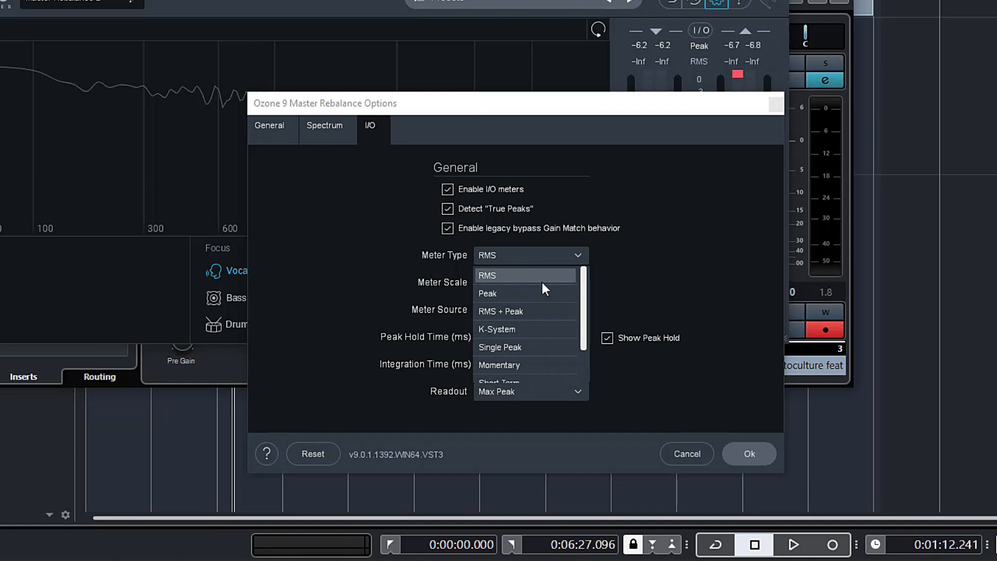
left_click(658, 242)
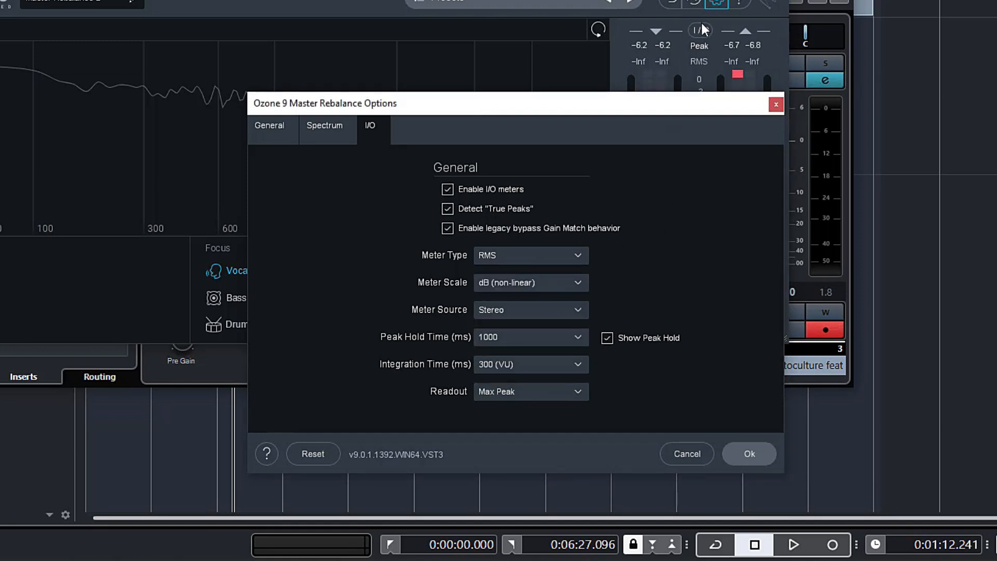
left_click(526, 284)
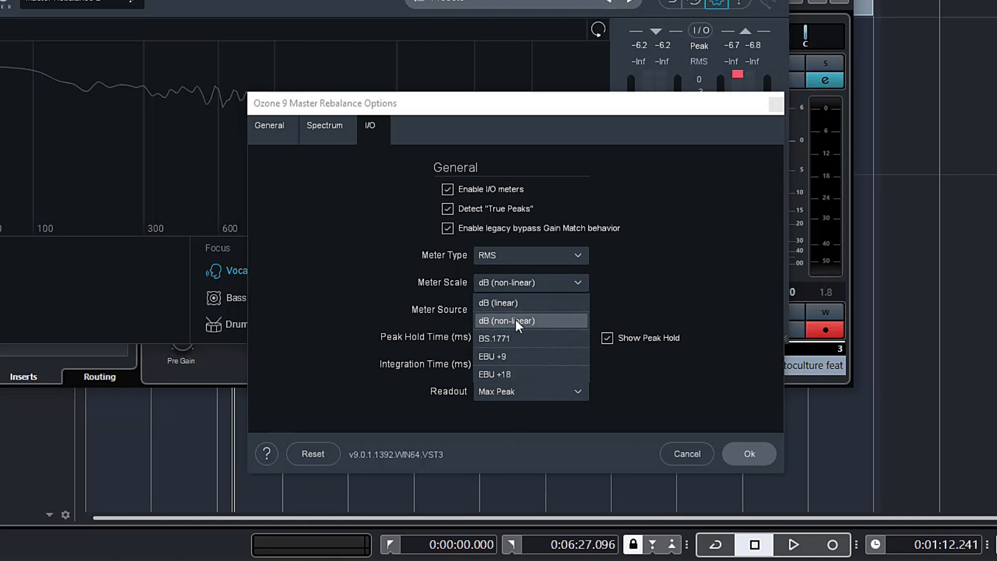
left_click(675, 213)
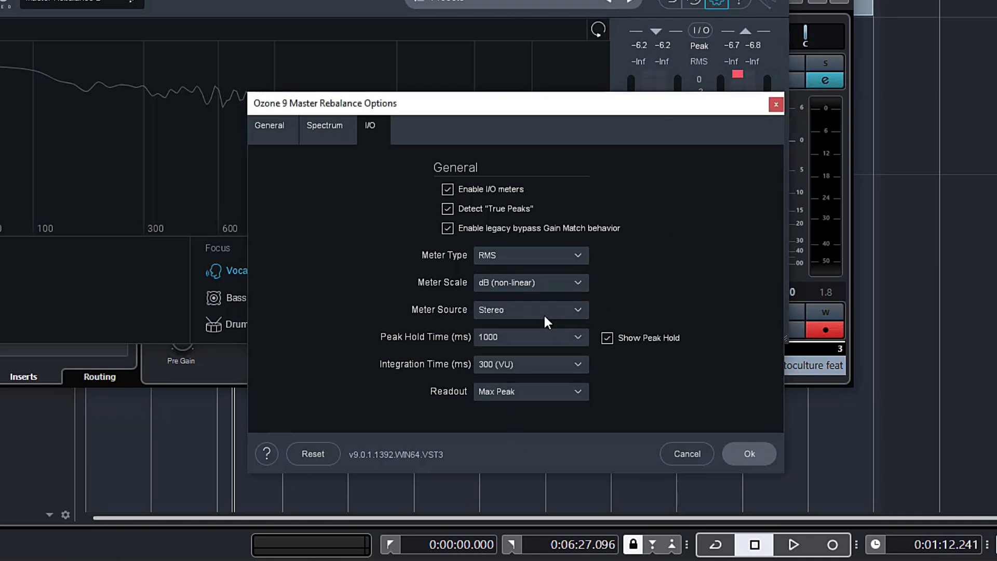
left_click(497, 309)
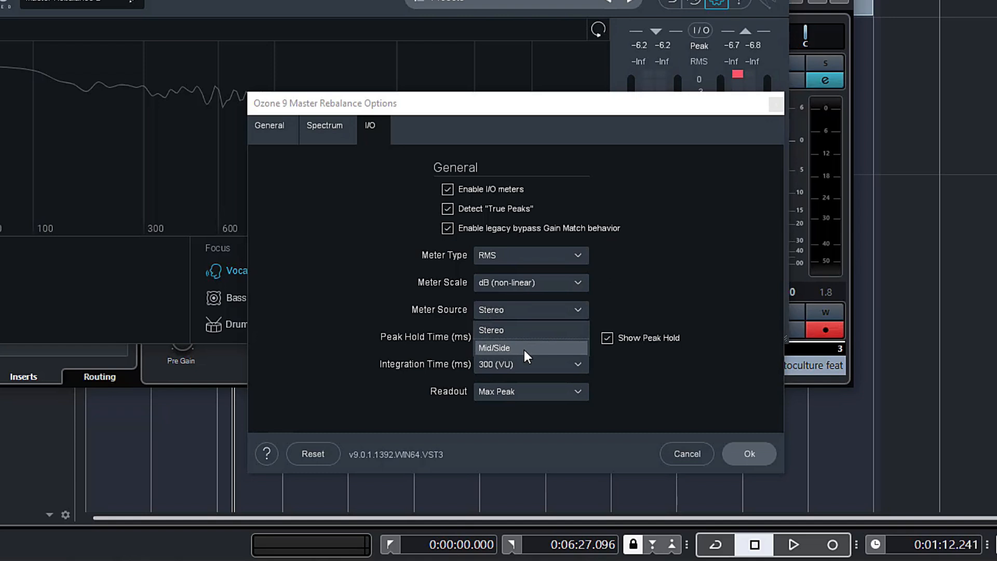
left_click(651, 229)
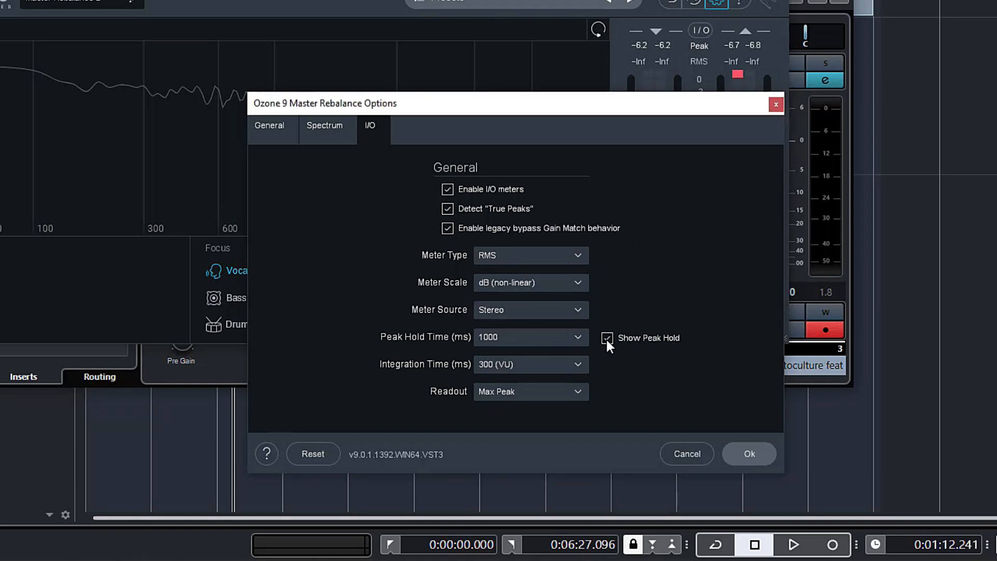
Move the options window clear of the I/O meters, and accept the options to close it.
left_click_drag(597, 107, 363, 108)
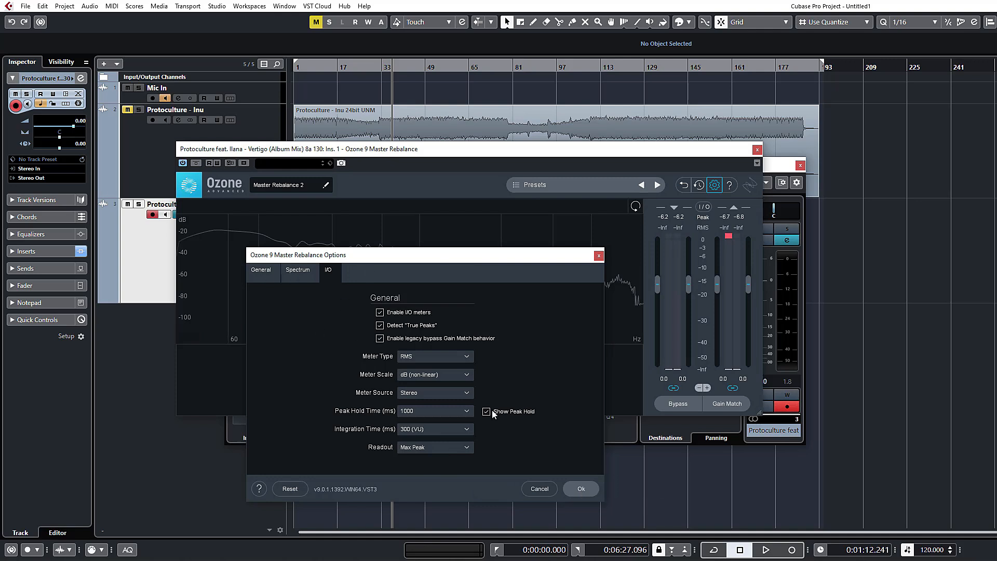
left_click(572, 493)
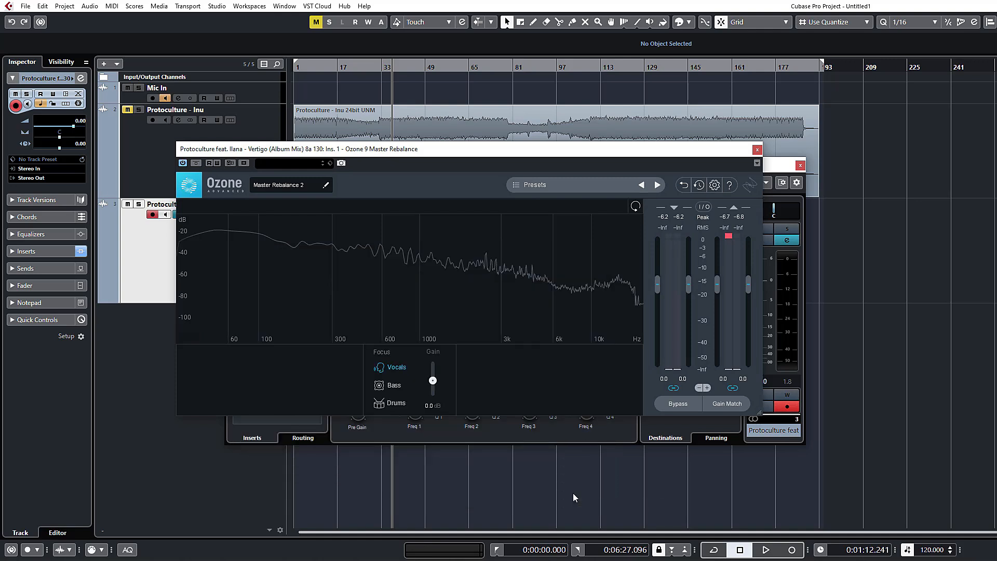